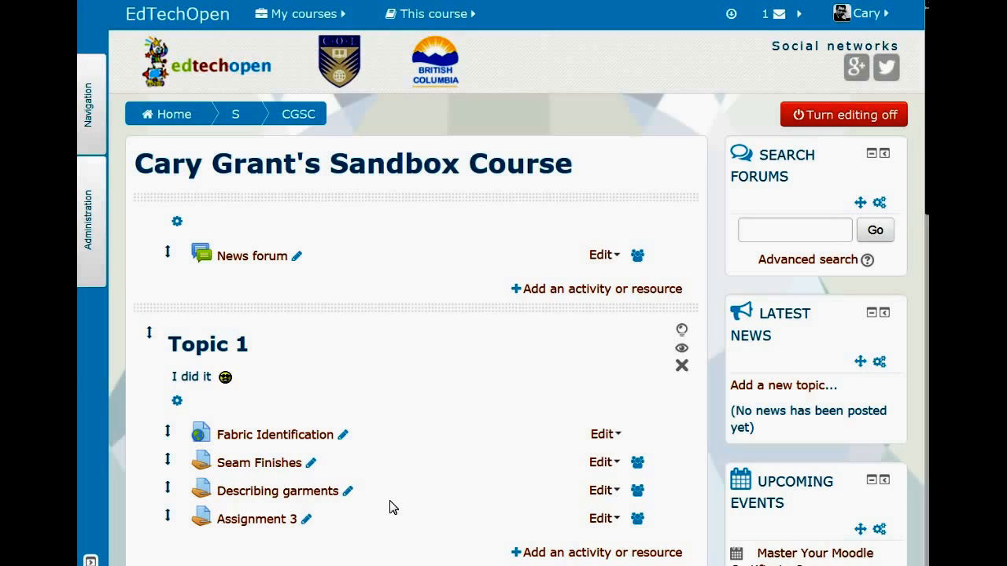
Open the sandbox course's settings for editing and go to the collapsed sections at the end of the form
left_click(97, 246)
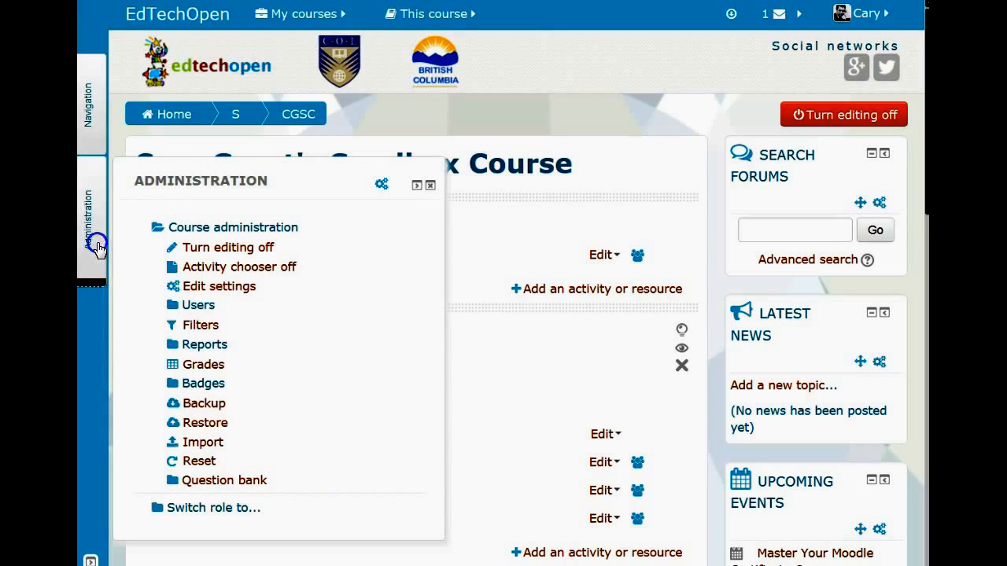
left_click(202, 290)
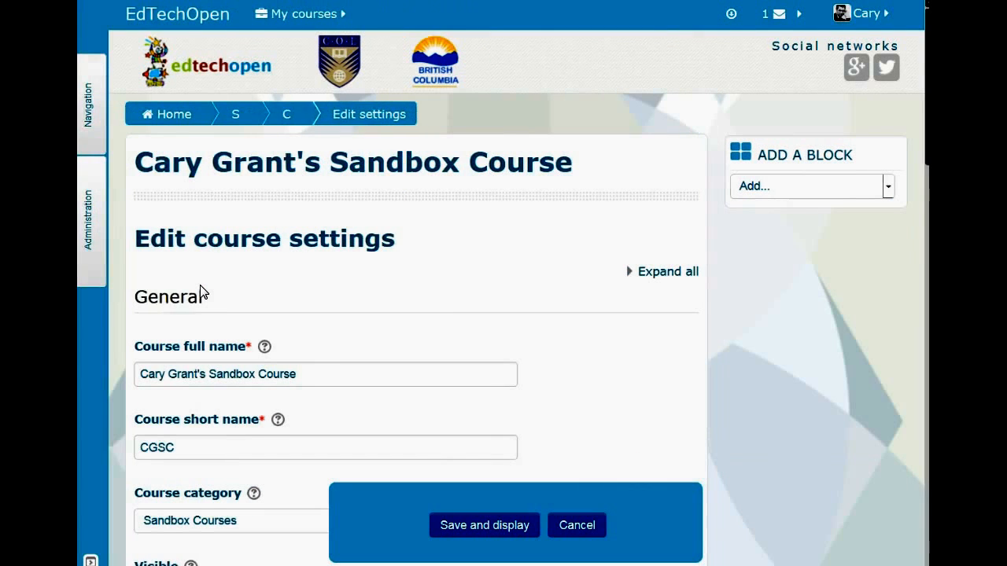
scroll(350, 323, "down", 1)
scroll(351, 329, "down", 12)
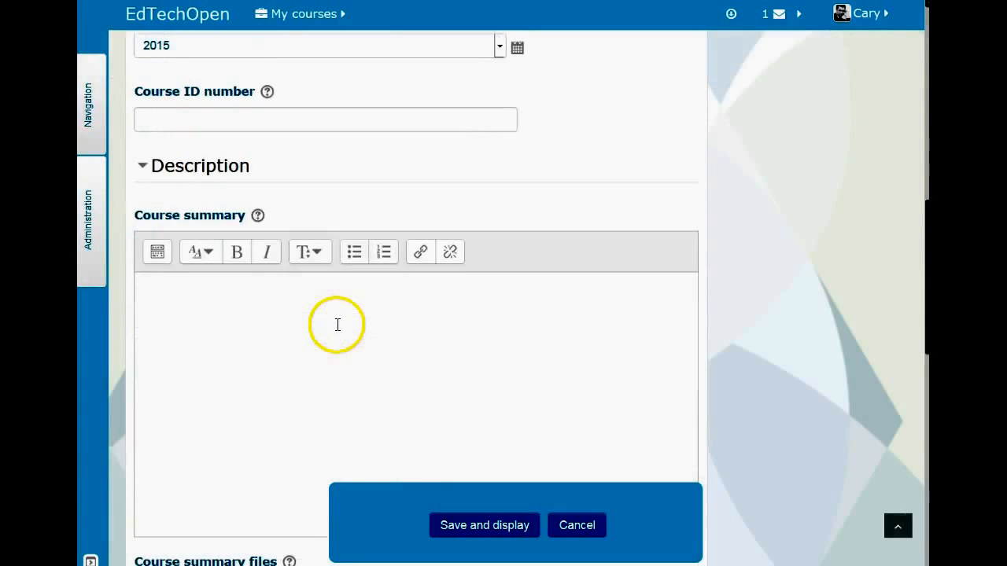
scroll(336, 329, "down", 5)
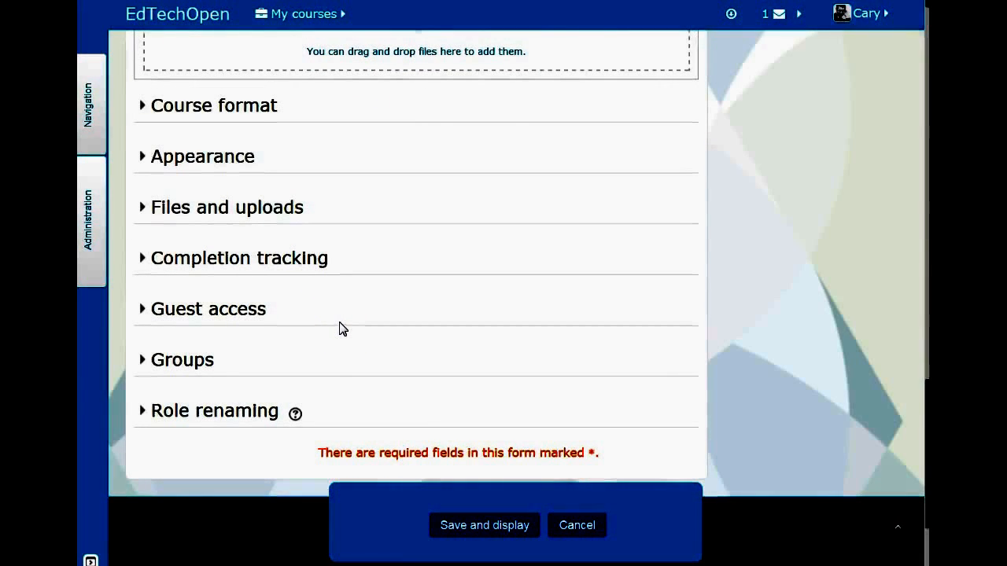
Set the course's group mode to Visible groups and save the course settings
left_click(179, 367)
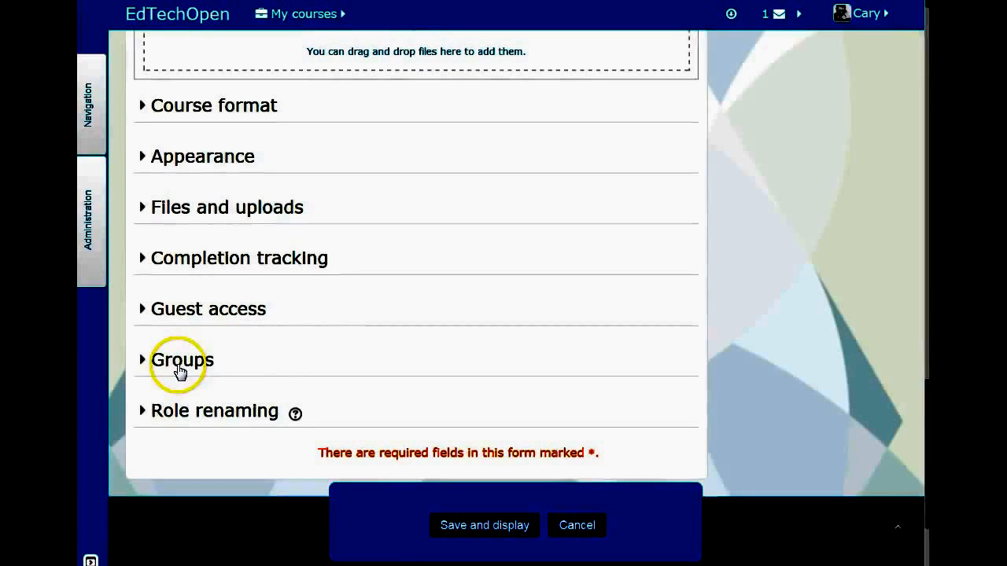
scroll(263, 397, "down", 3)
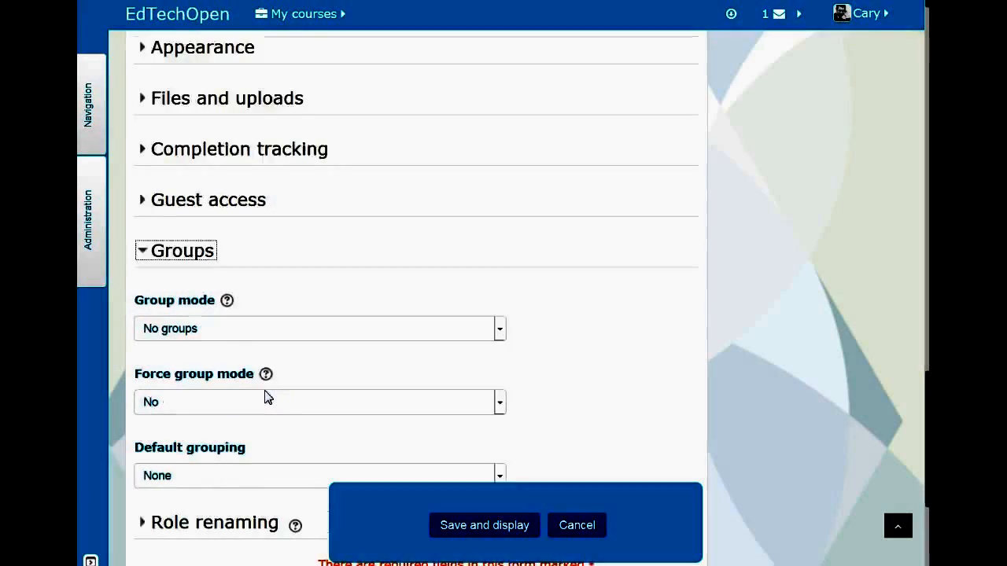
scroll(265, 397, "down", 1)
left_click(211, 271)
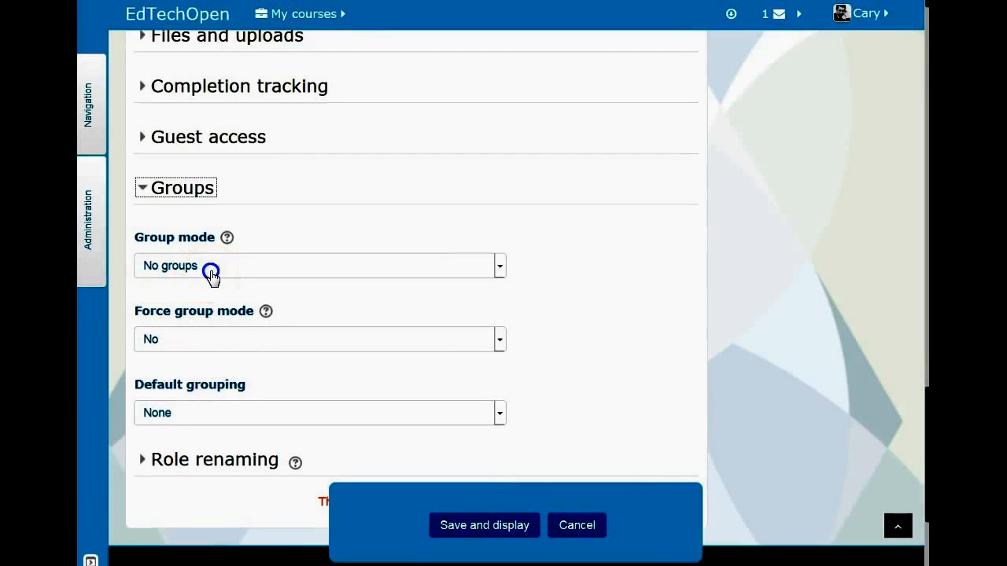
left_click(383, 271)
left_click(383, 269)
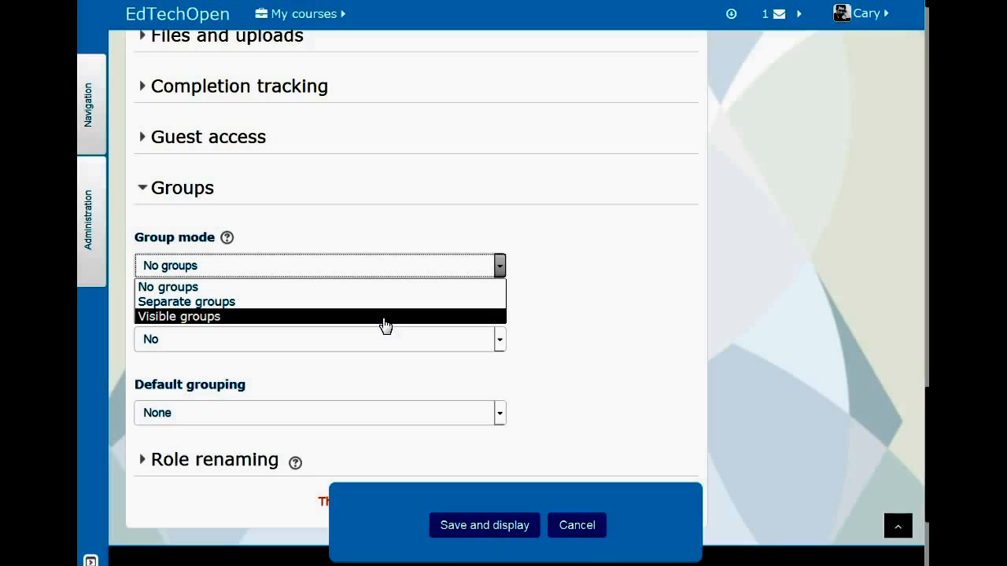
left_click(384, 317)
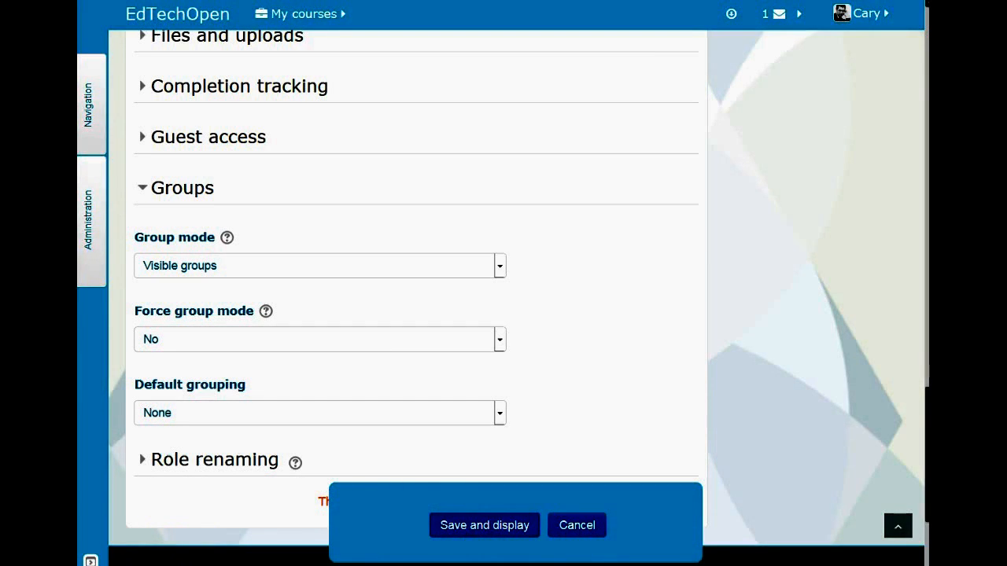
left_click(477, 516)
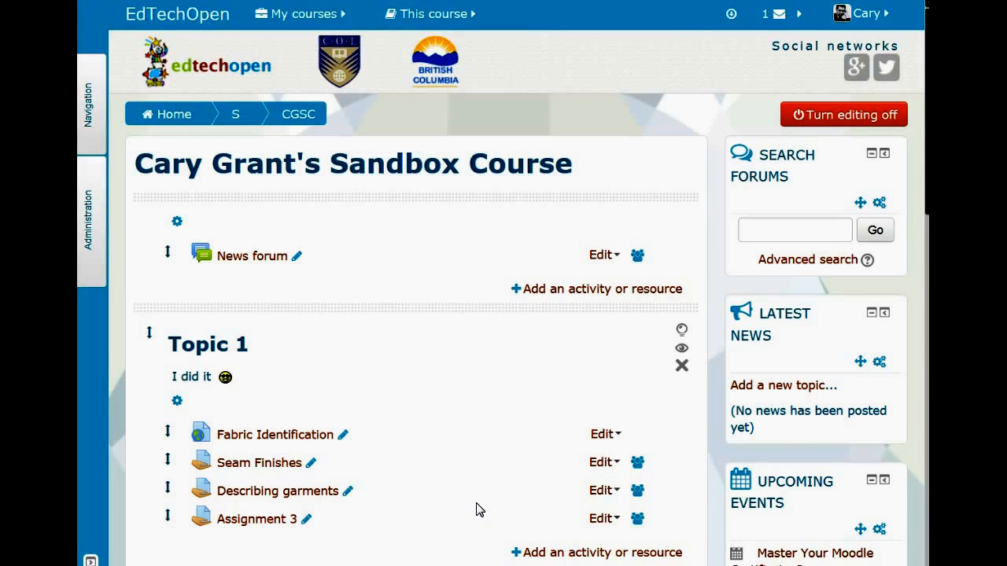
Open the course's Groups management page and start auto-creating groups
left_click(93, 231)
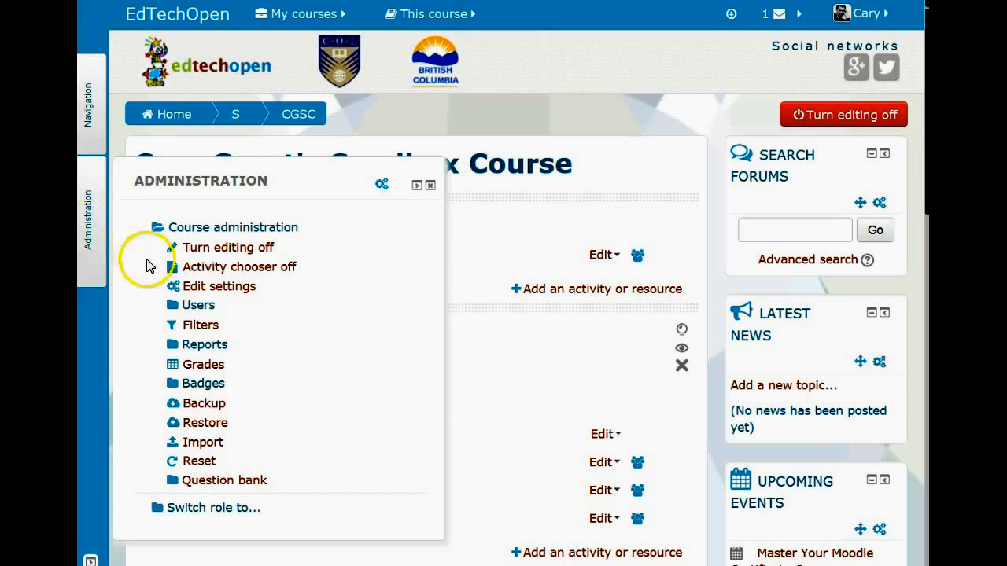
left_click(195, 308)
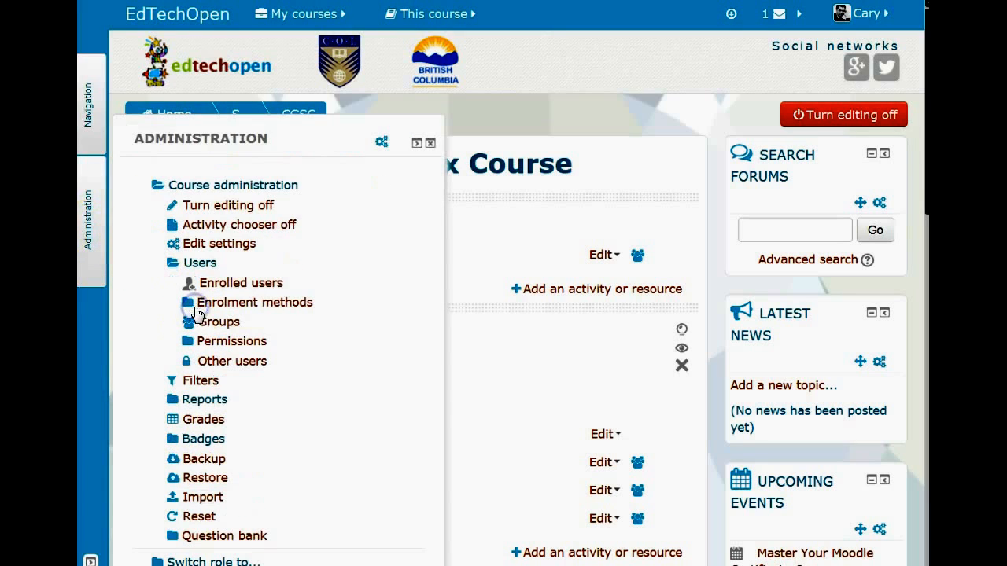
left_click(214, 322)
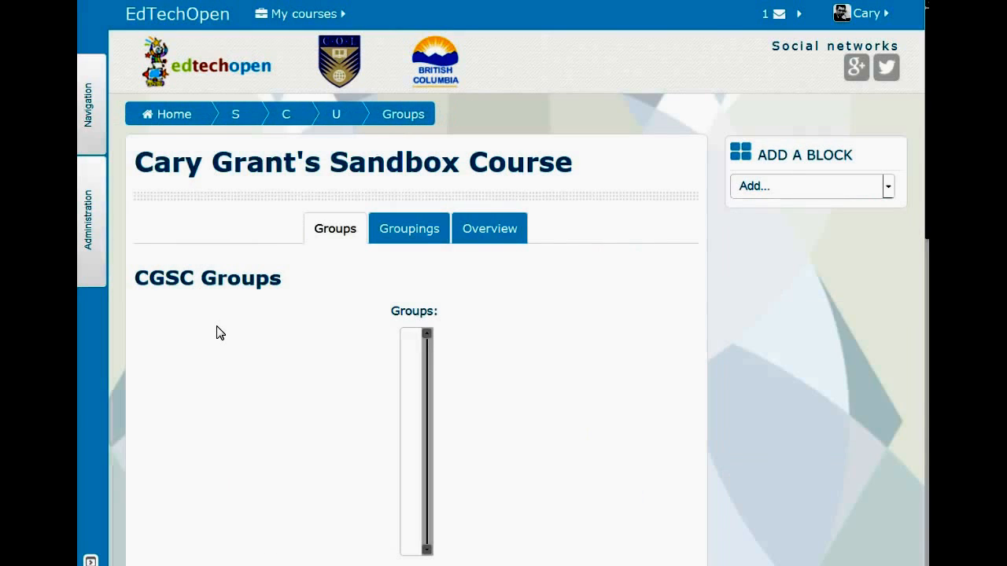
scroll(224, 344, "down", 2)
scroll(226, 344, "up", 2)
left_click(255, 332)
scroll(304, 382, "down", 1)
scroll(303, 382, "down", 2)
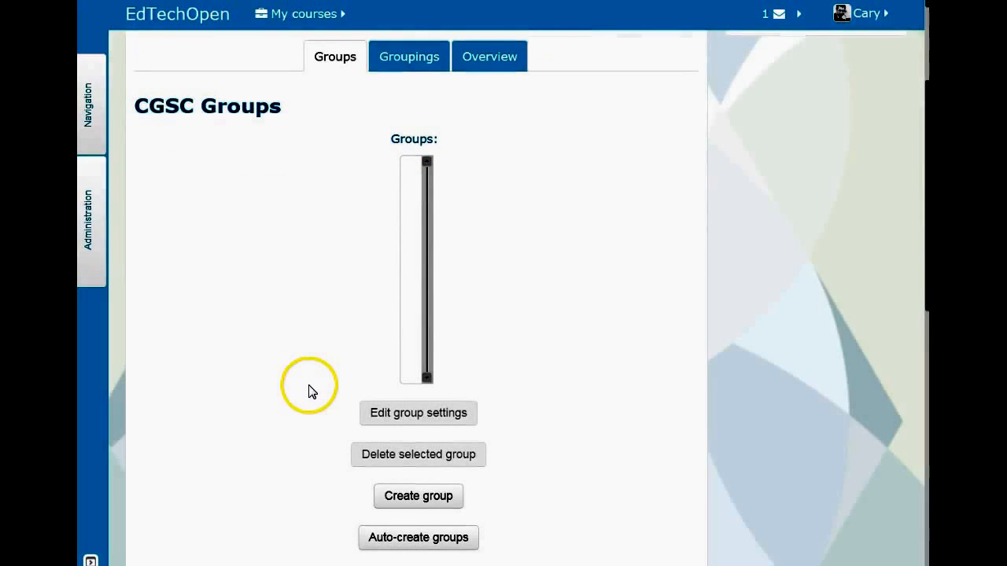
scroll(315, 424, "down", 1)
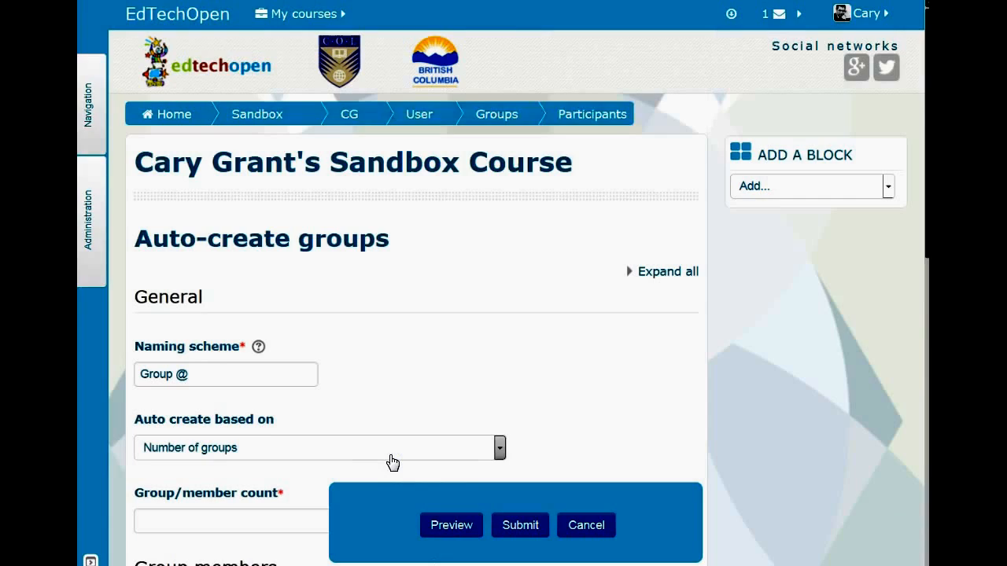
left_click(377, 408)
Set the group/member count to 4, based on number of groups, and preview the random student allocation
scroll(385, 369, "down", 1)
scroll(385, 371, "down", 2)
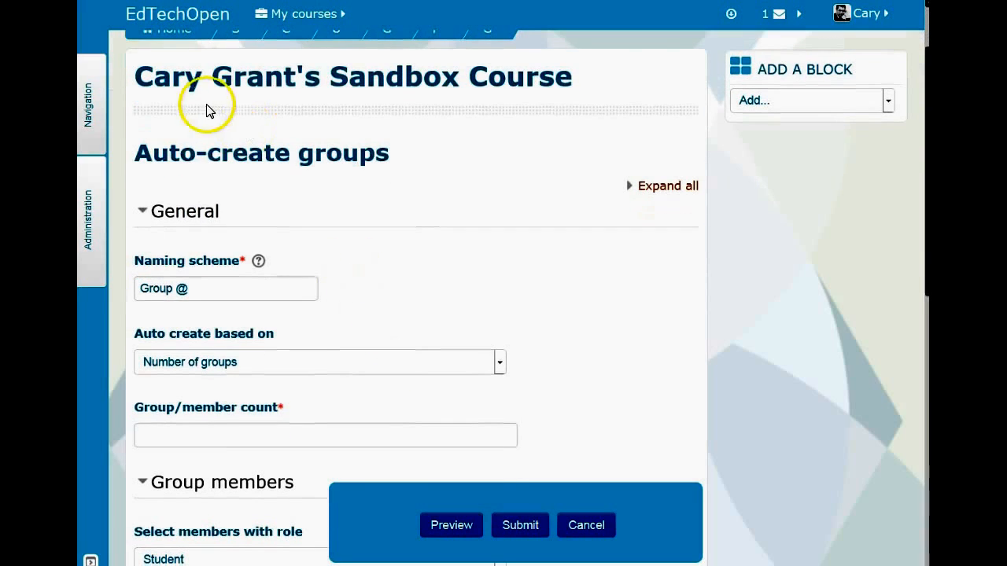
scroll(211, 396, "down", 1)
scroll(208, 392, "down", 4)
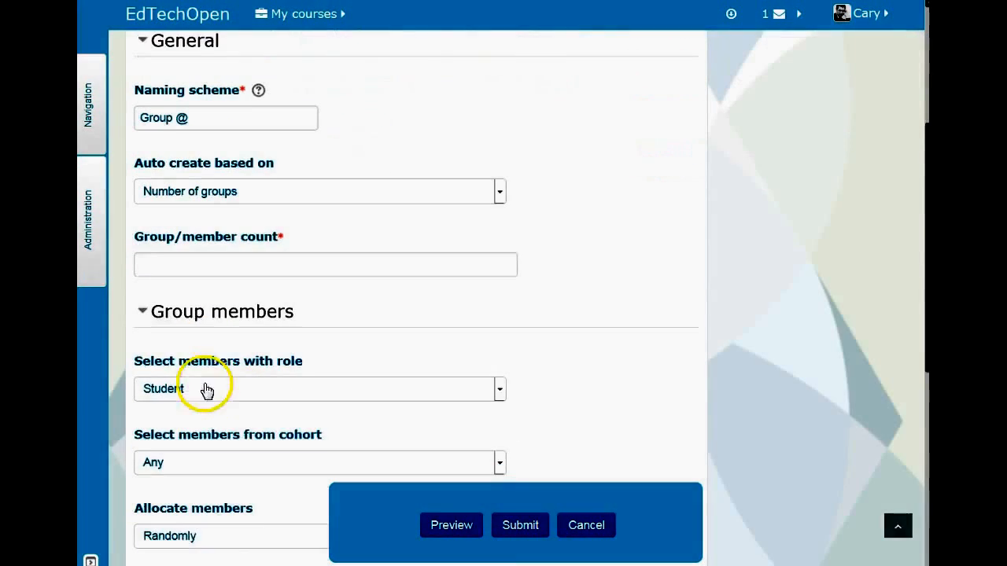
scroll(251, 275, "up", 2)
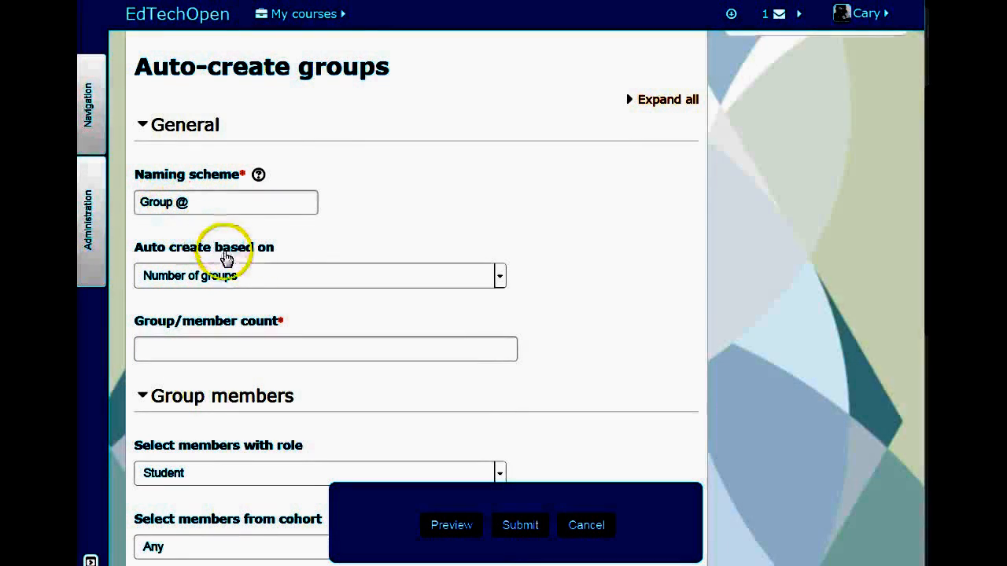
scroll(288, 331, "down", 1)
scroll(287, 328, "down", 1)
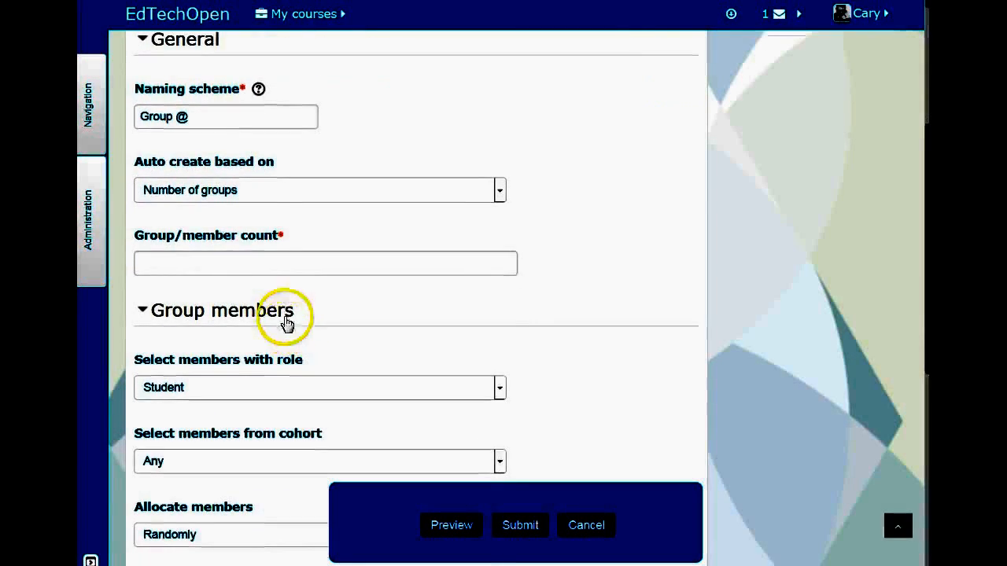
left_click(241, 262)
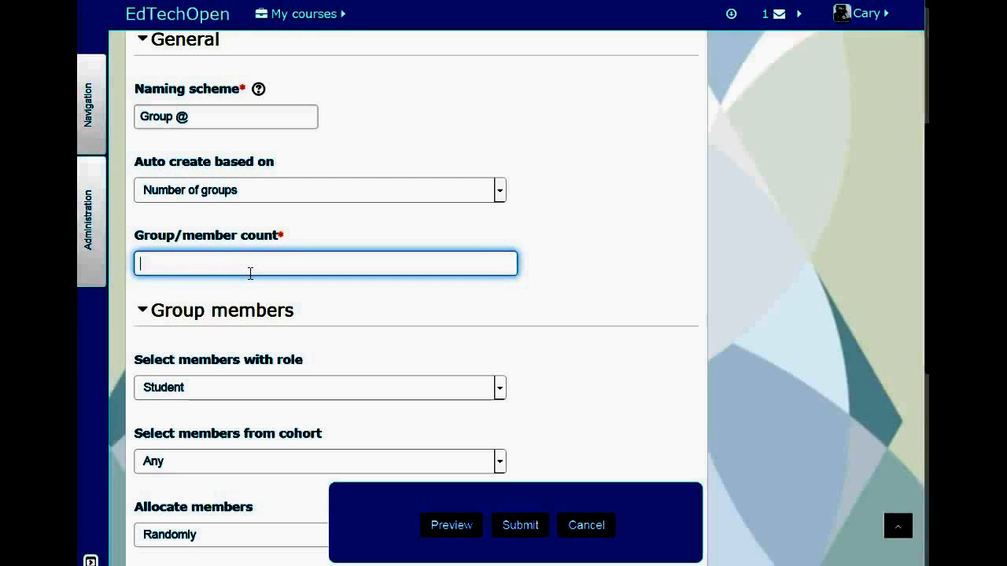
type("4")
left_click(237, 272)
scroll(237, 272, "down", 2)
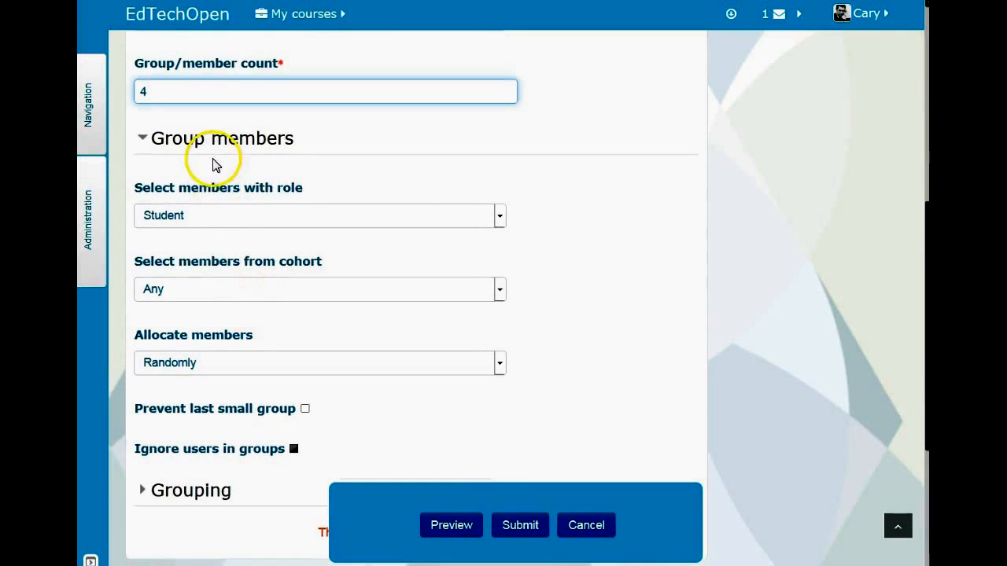
scroll(229, 344, "down", 2)
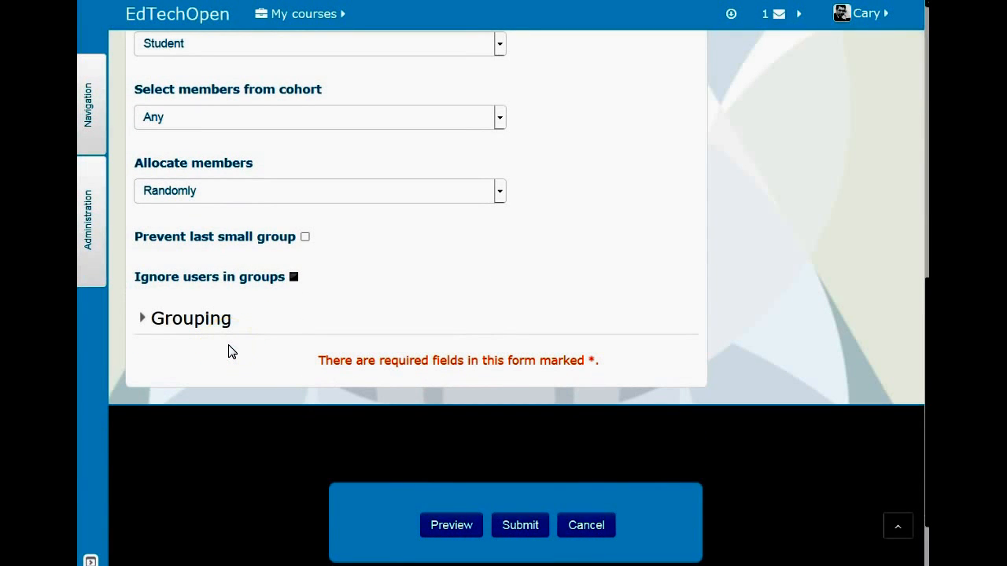
left_click(447, 533)
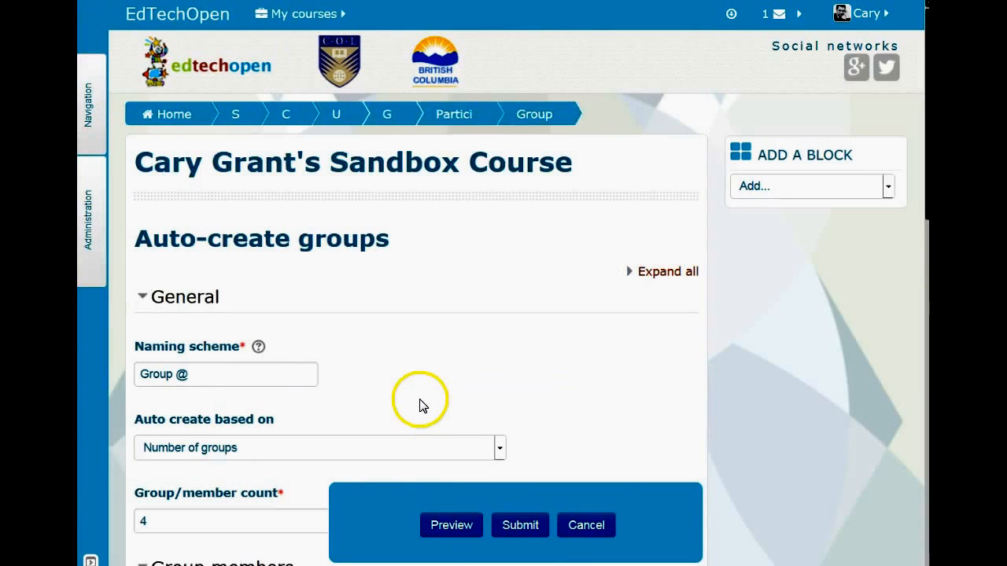
scroll(416, 397, "down", 3)
scroll(416, 397, "down", 10)
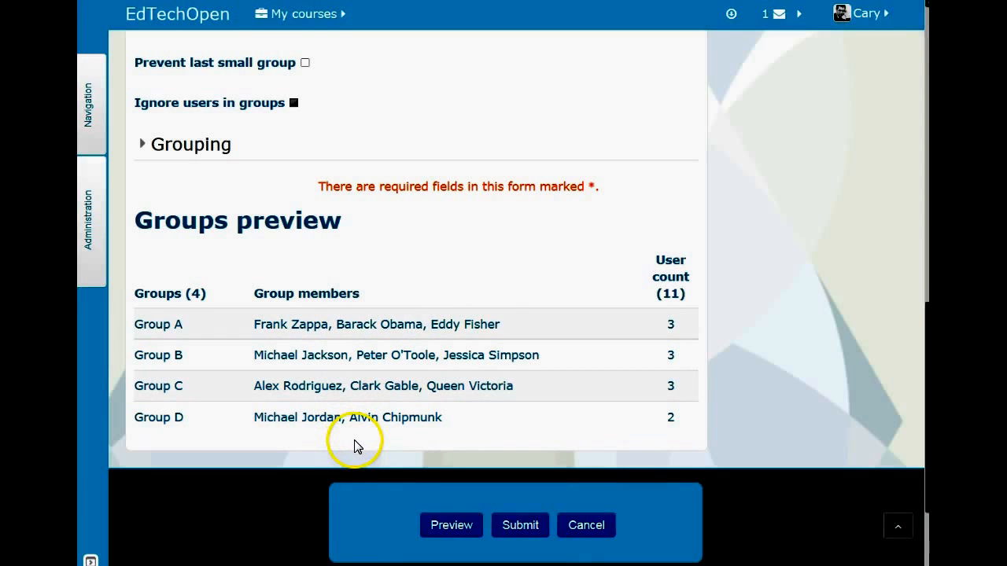
Set the group/member count to 3 and preview the group allocation
scroll(354, 440, "up", 7)
left_click(152, 263)
key("BackSpace")
type("3")
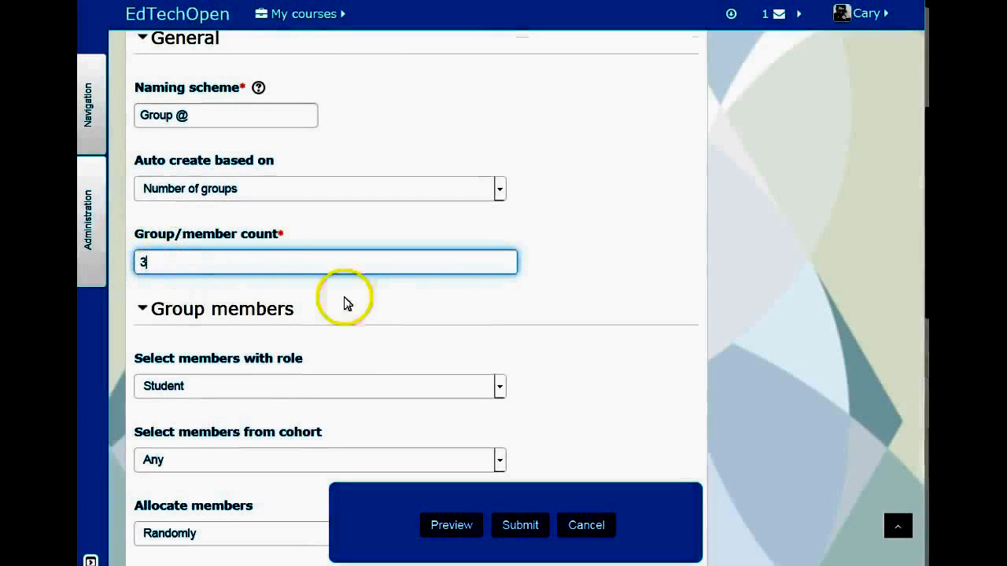
scroll(386, 353, "down", 1)
scroll(386, 353, "down", 2)
left_click(459, 529)
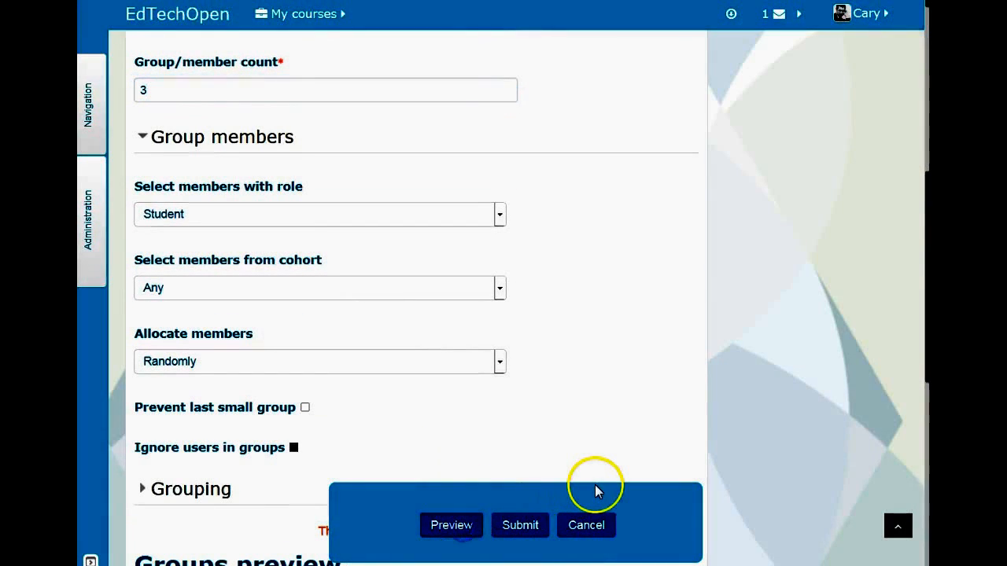
scroll(573, 431, "down", 5)
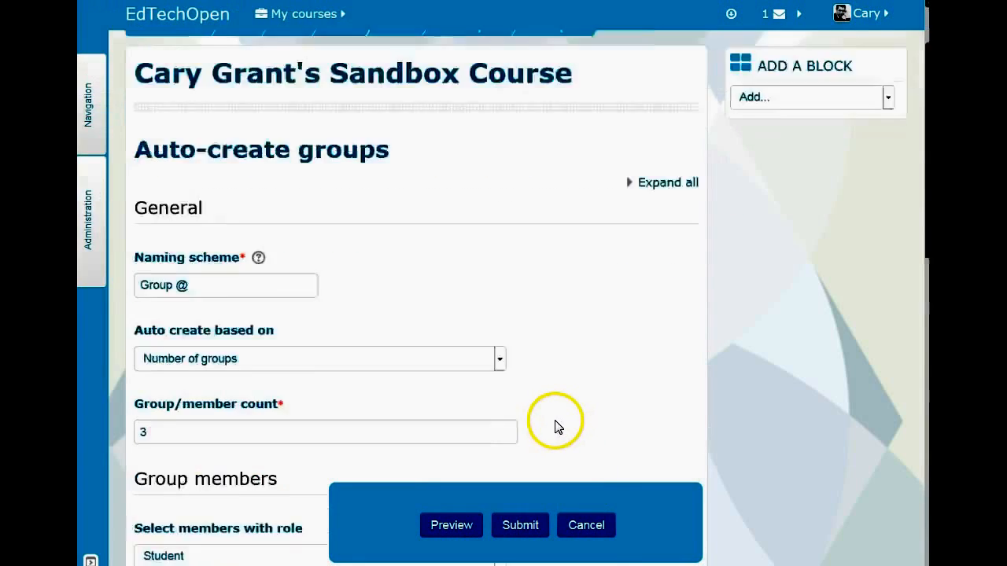
scroll(547, 420, "down", 5)
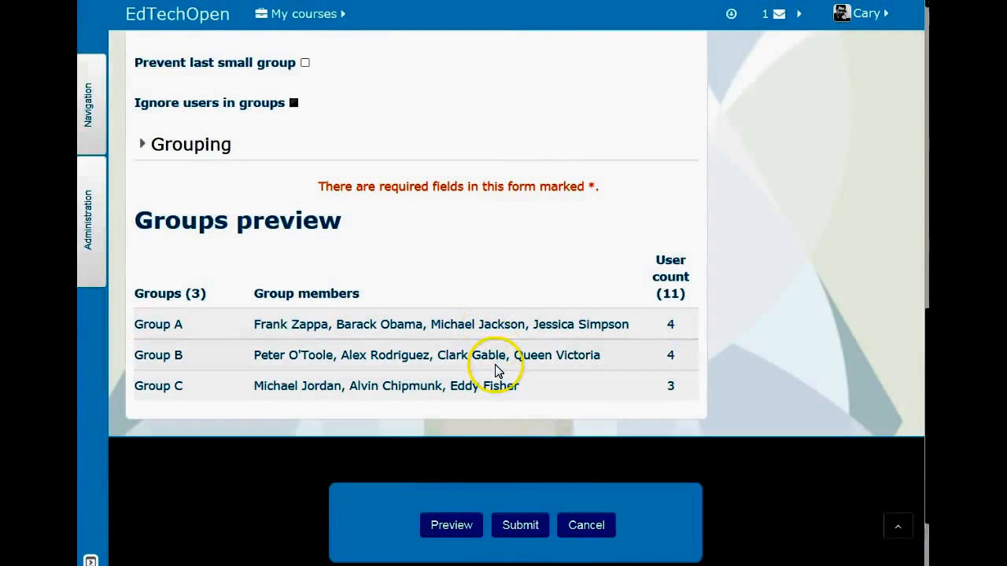
Create the previewed groups, look over the Groups page and return to the CGSC course page
left_click(520, 527)
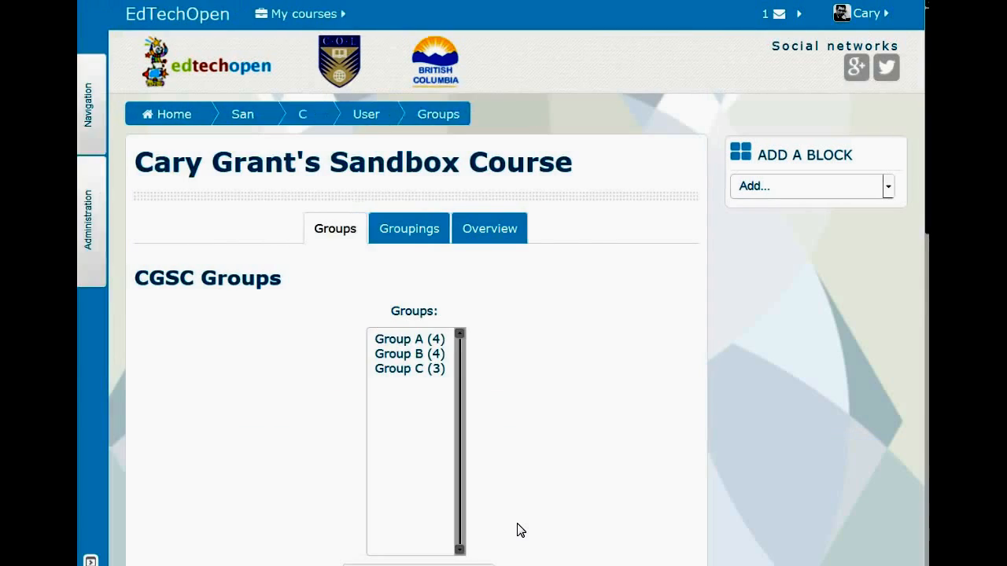
scroll(474, 391, "down", 1)
scroll(474, 391, "down", 3)
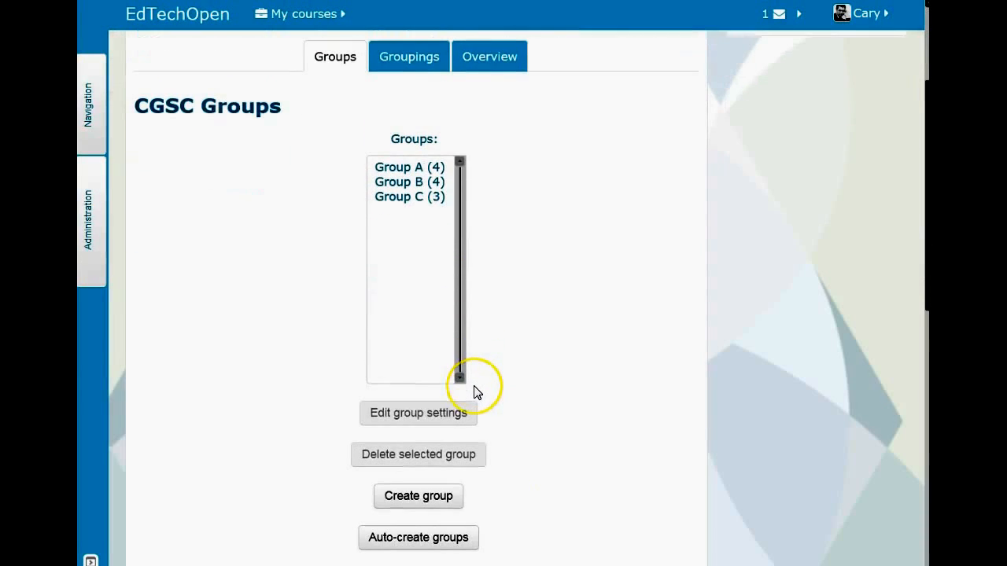
scroll(475, 400, "down", 4)
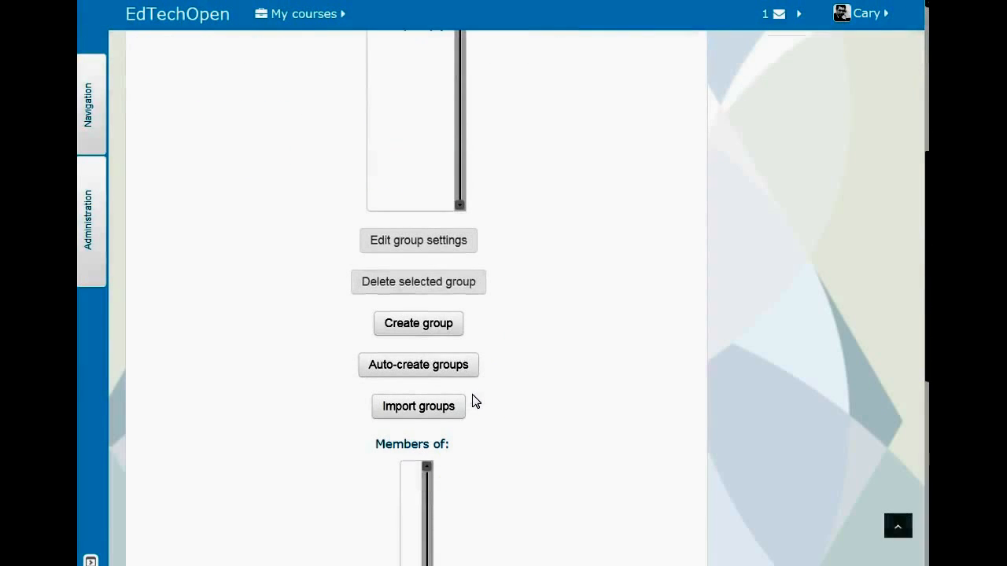
scroll(178, 466, "down", 8)
scroll(189, 455, "up", 8)
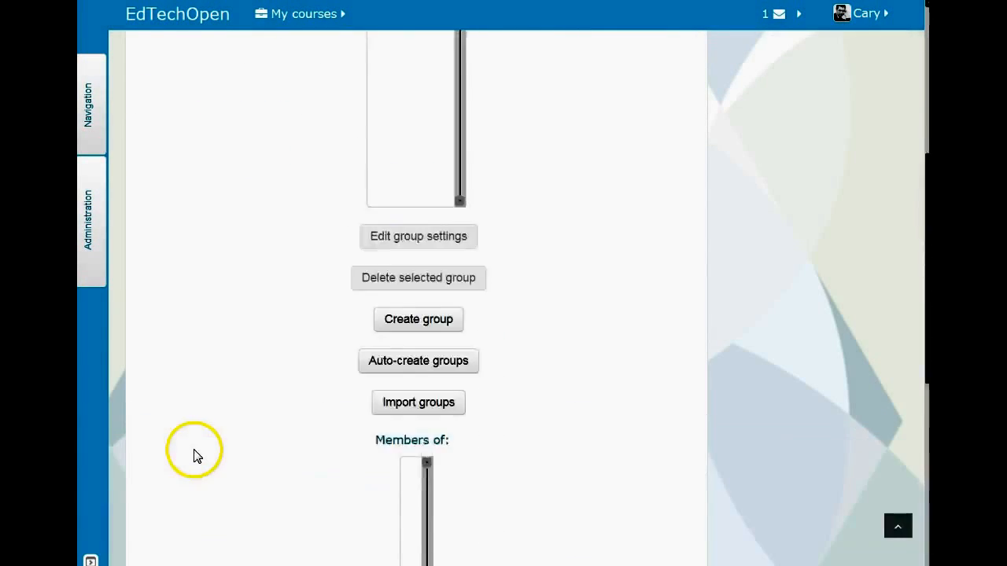
scroll(197, 456, "up", 5)
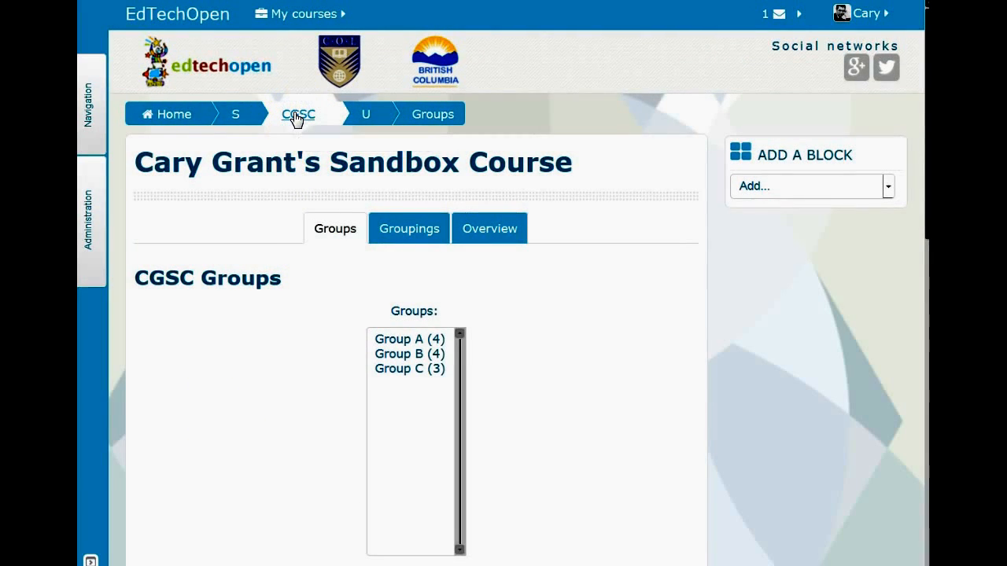
left_click(296, 116)
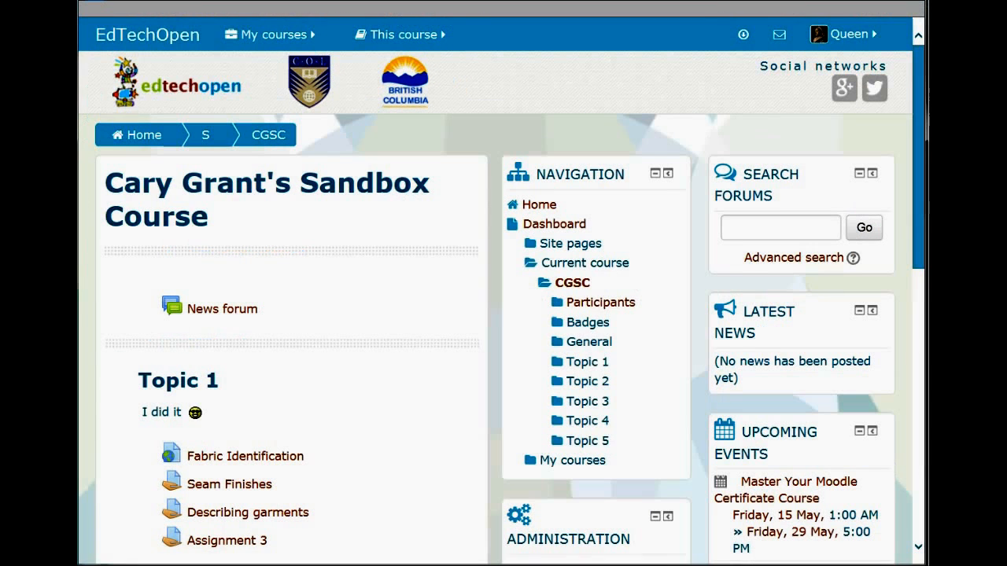
Look over the CGSC course page and the account menu from the student's login
left_click(841, 35)
scroll(330, 369, "down", 2)
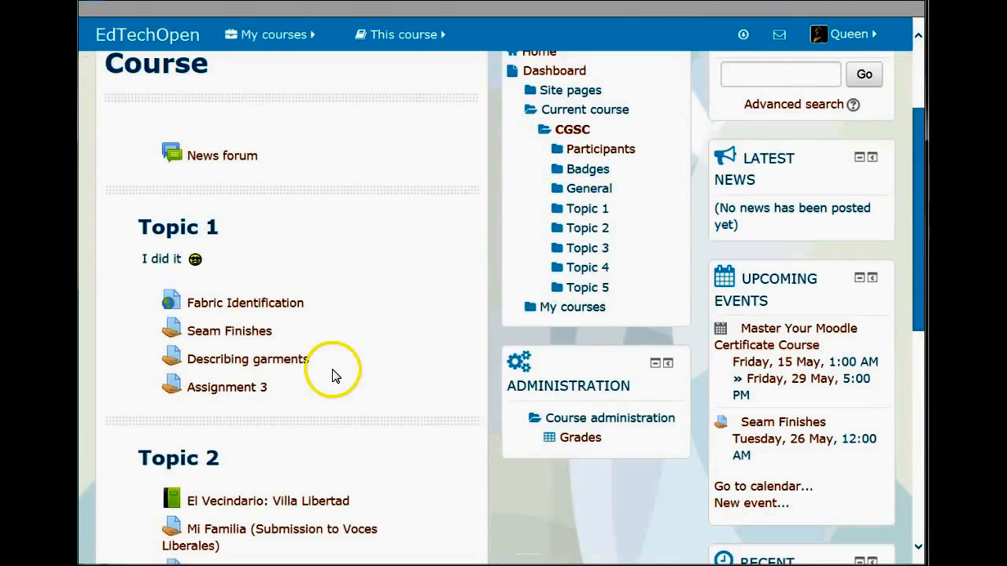
scroll(332, 376, "down", 1)
scroll(334, 375, "up", 2)
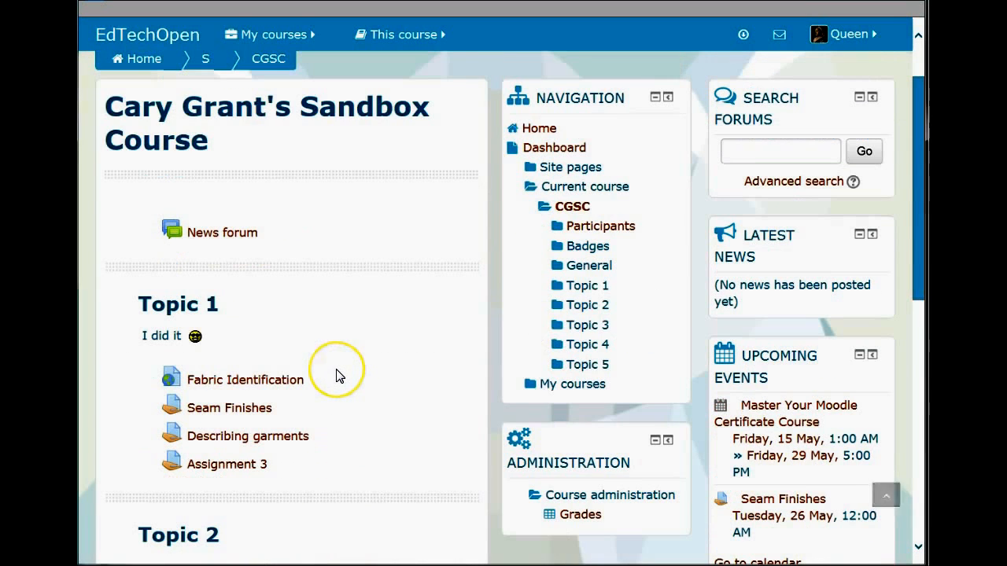
scroll(336, 376, "up", 1)
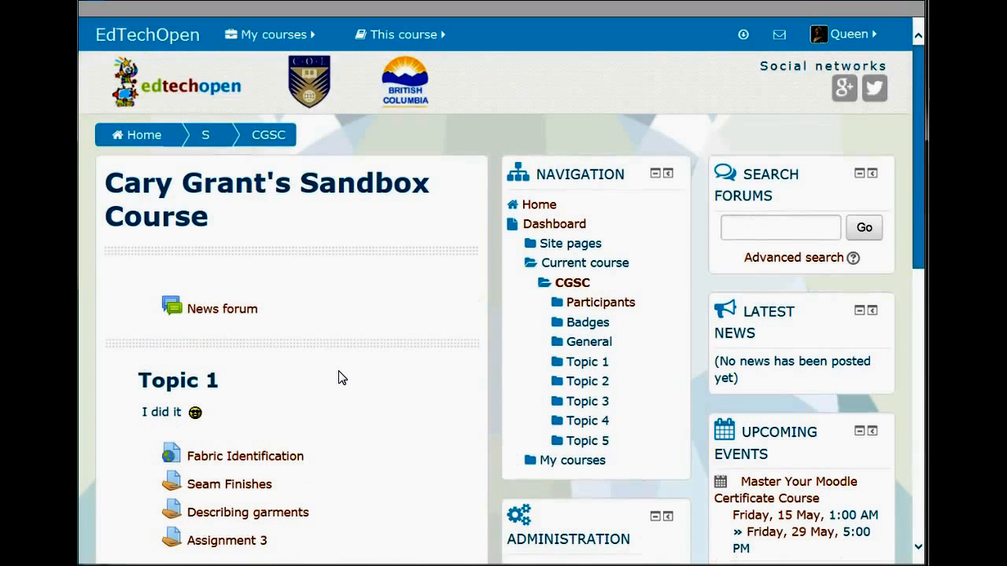
scroll(617, 361, "down", 1)
left_click(842, 39)
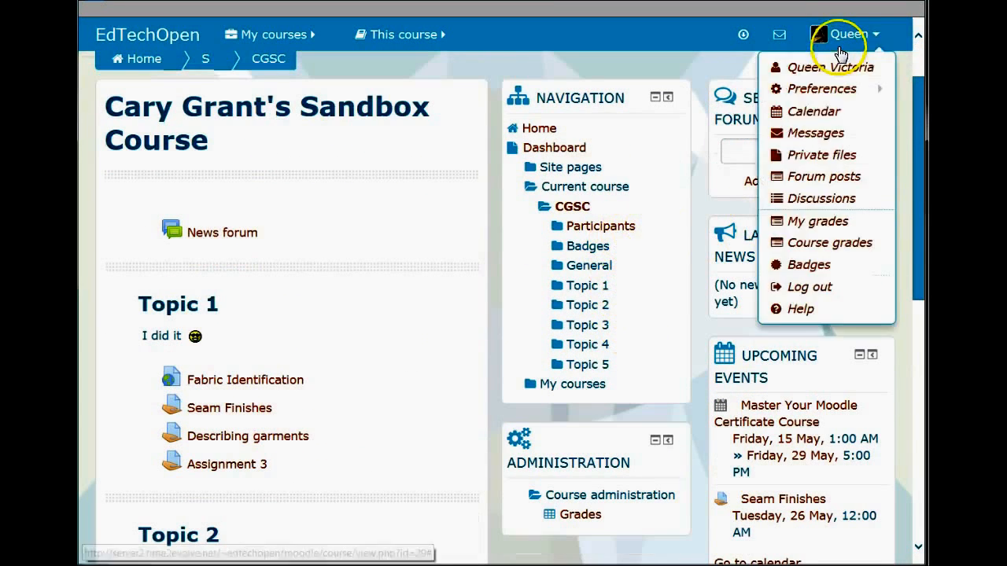
Open the course's participants list and view the members of the student's own group, Group B
left_click(618, 229)
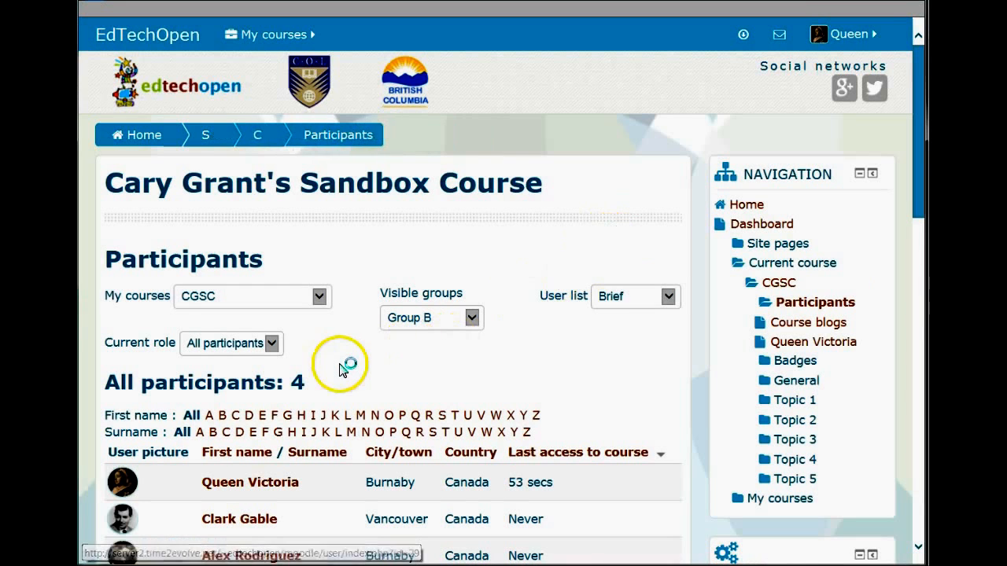
left_click(354, 356)
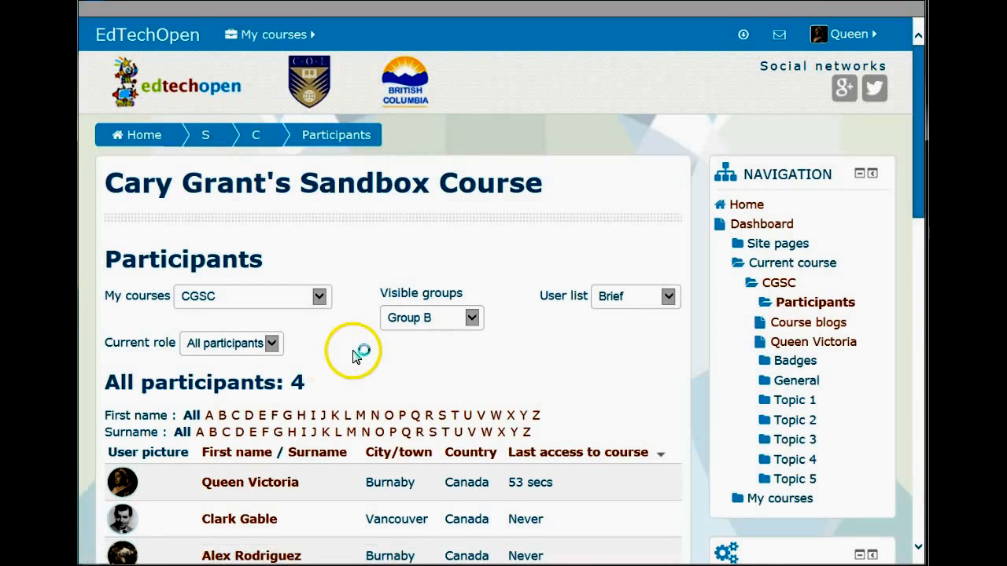
scroll(354, 355, "down", 2)
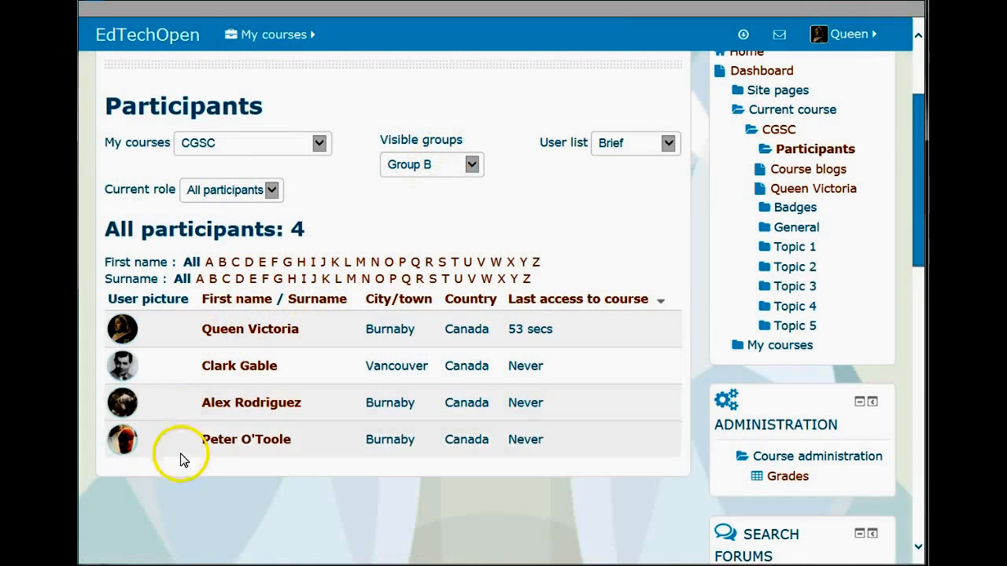
Filter the student's participants list to Group A and look through its members
left_click(411, 167)
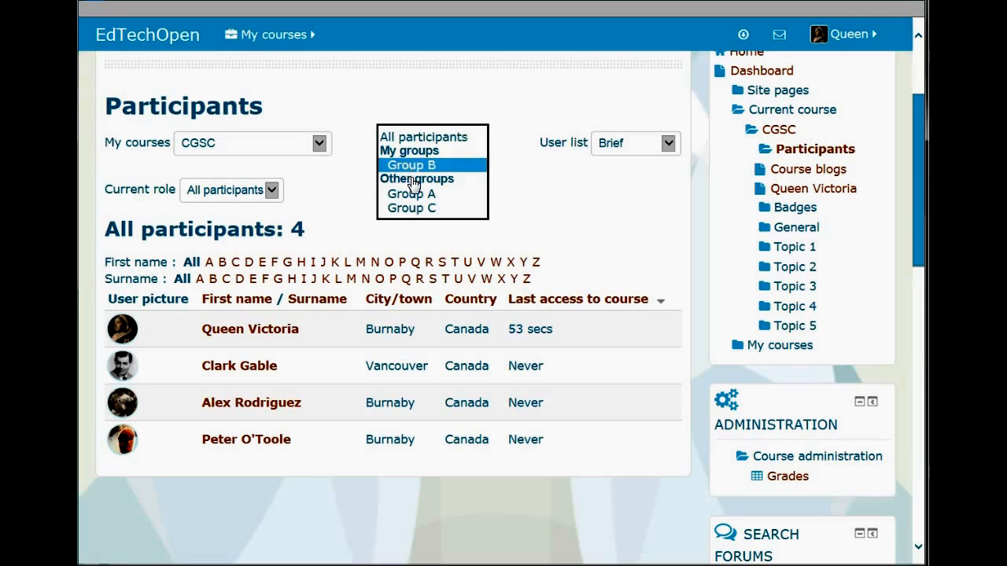
left_click(410, 193)
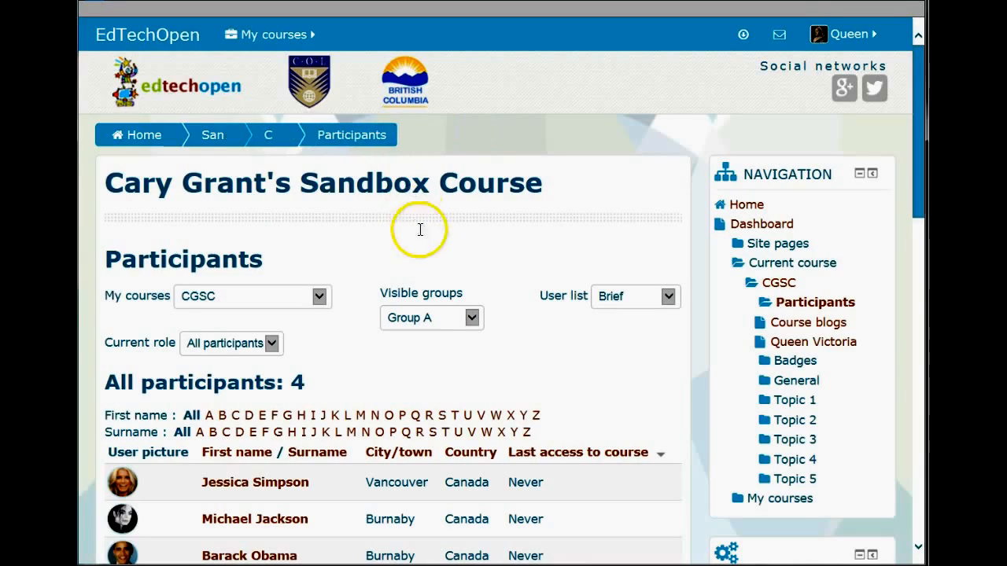
scroll(420, 267, "down", 3)
scroll(433, 198, "down", 1)
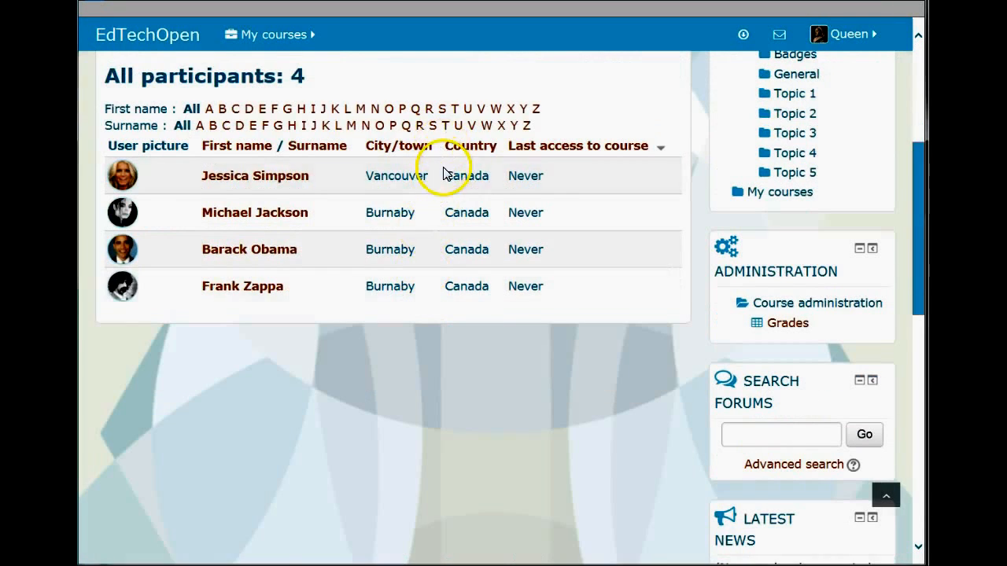
Switch the visible group to Group C and look through its members
scroll(445, 176, "up", 2)
left_click(467, 163)
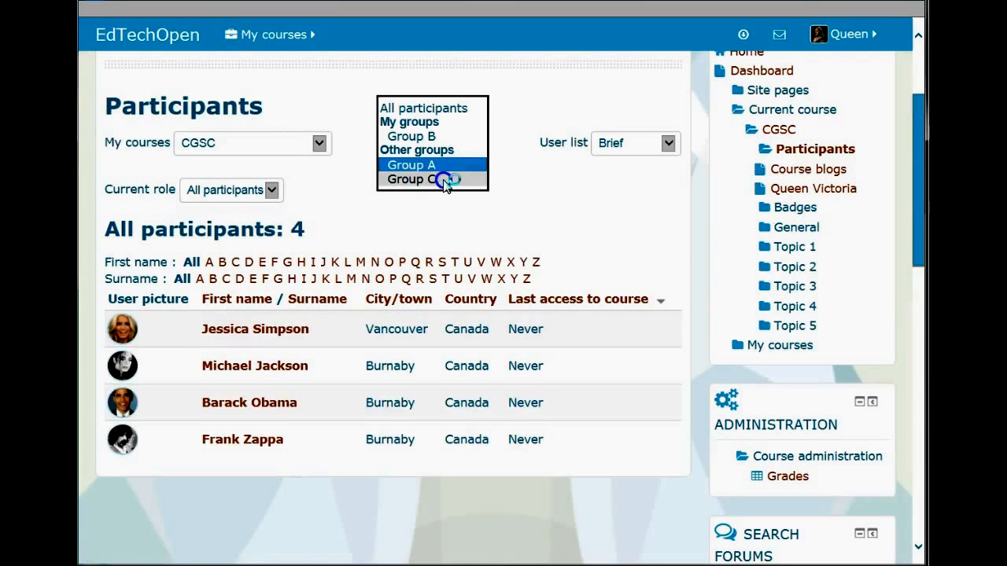
left_click(444, 180)
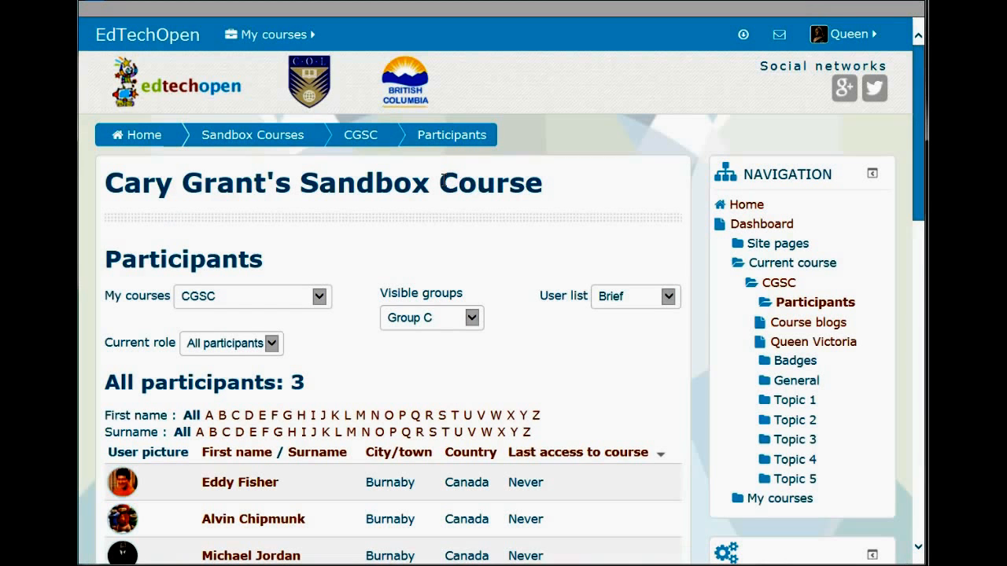
scroll(461, 270, "down", 1)
scroll(459, 297, "down", 3)
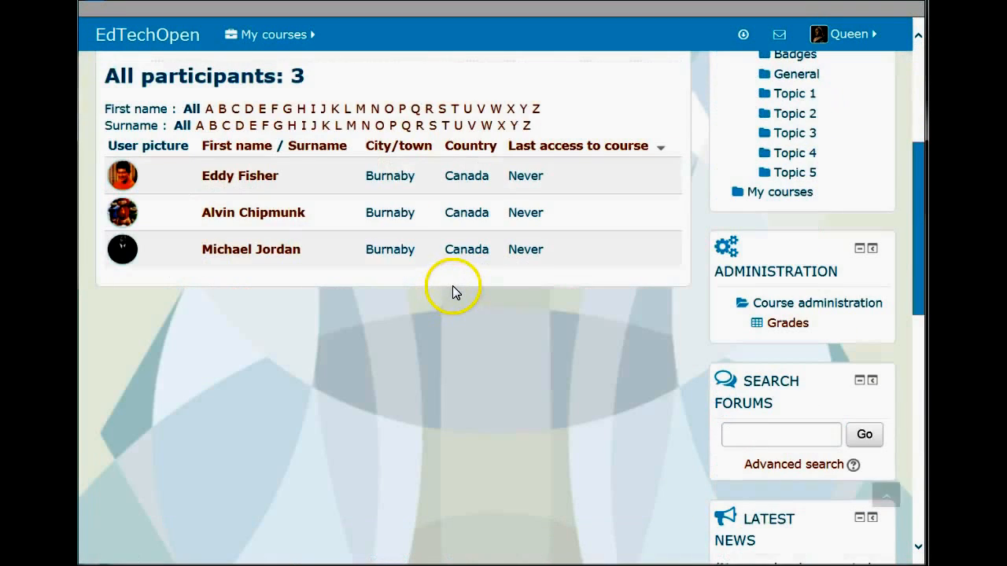
Set the visible groups filter to All participants and review the whole course list
scroll(452, 286, "up", 4)
left_click(454, 319)
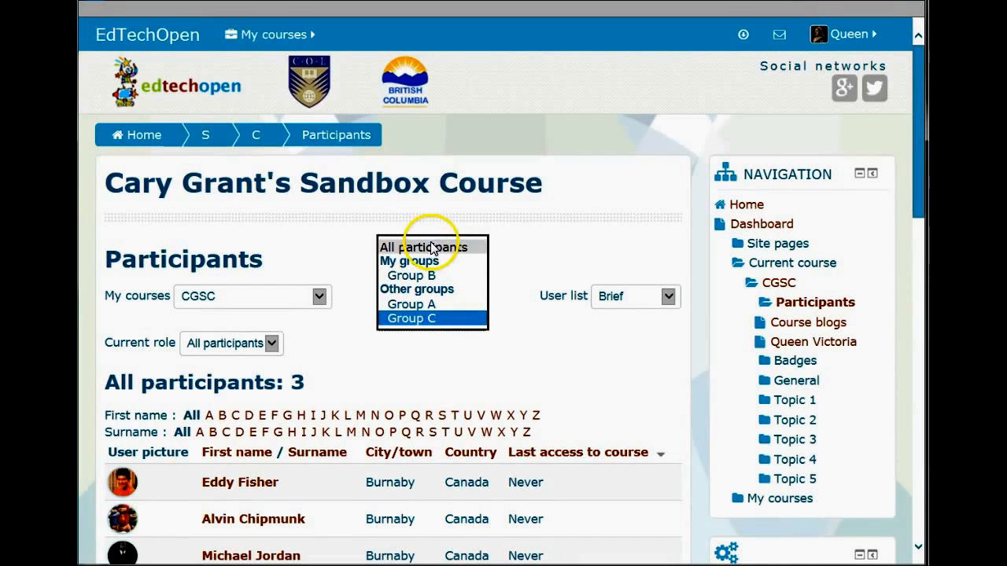
left_click(431, 249)
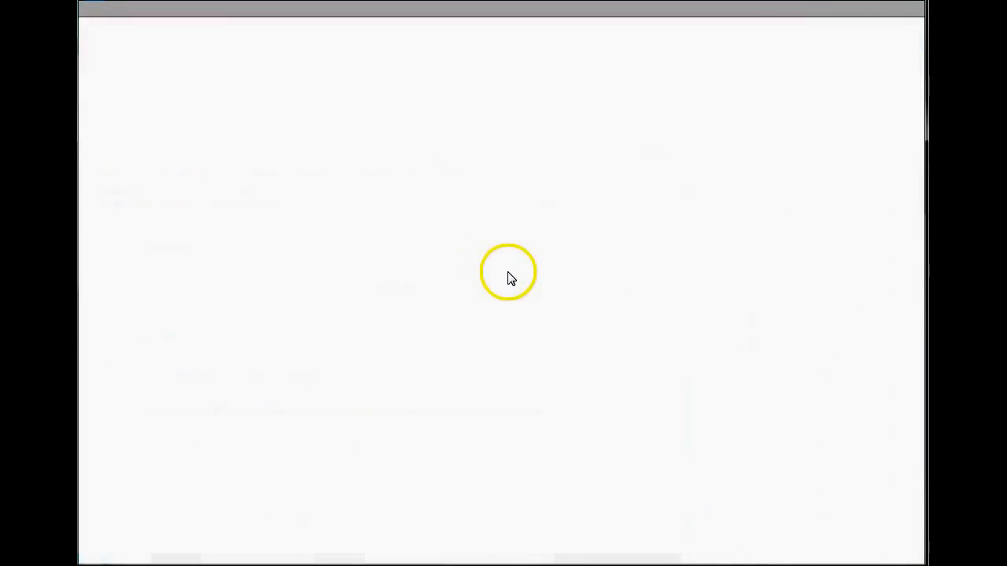
scroll(510, 291, "down", 5)
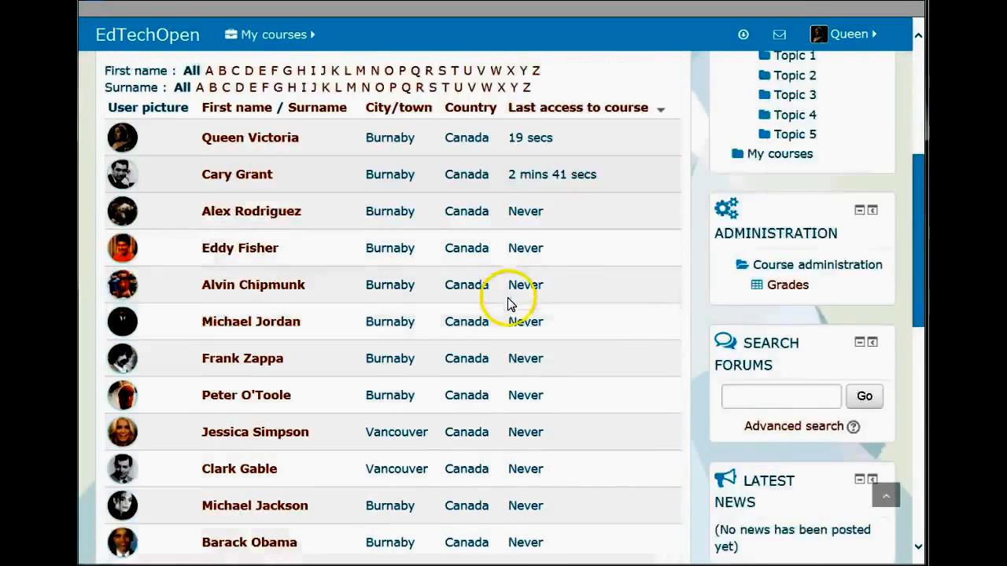
scroll(508, 305, "down", 5)
scroll(510, 312, "up", 3)
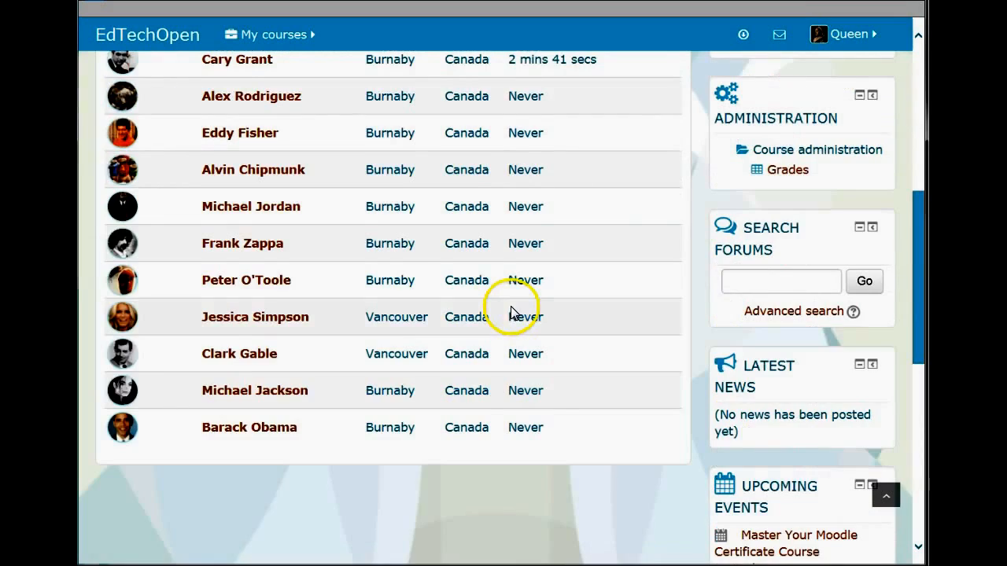
scroll(510, 312, "up", 6)
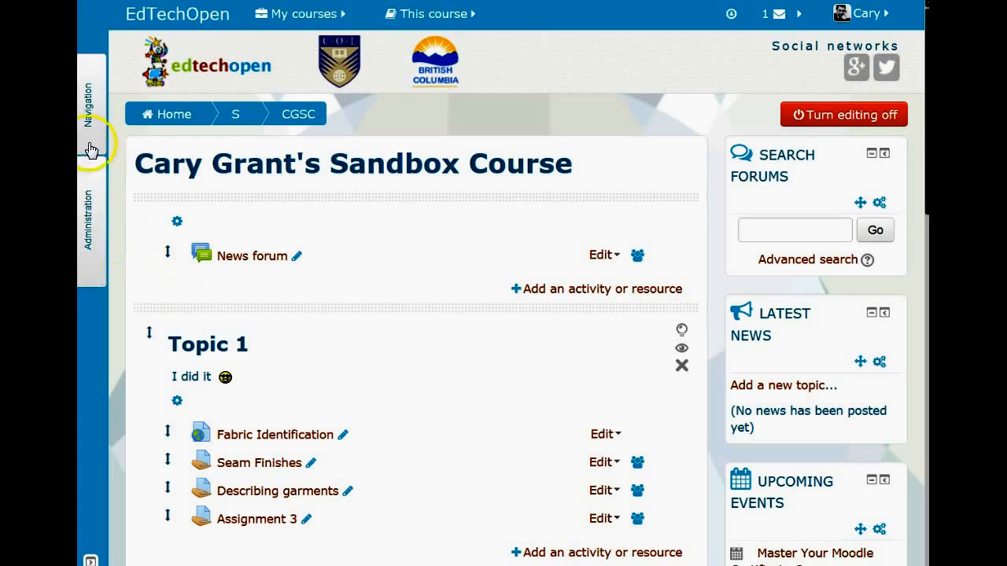
From the teacher's login, open the course's participants list and show only the members of Group B
left_click(107, 190)
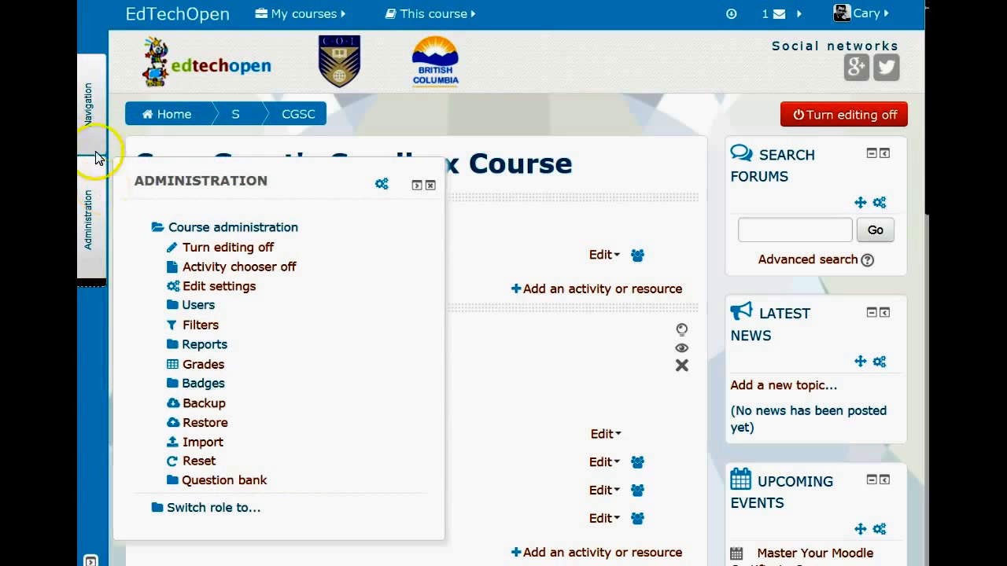
left_click(86, 105)
left_click(206, 226)
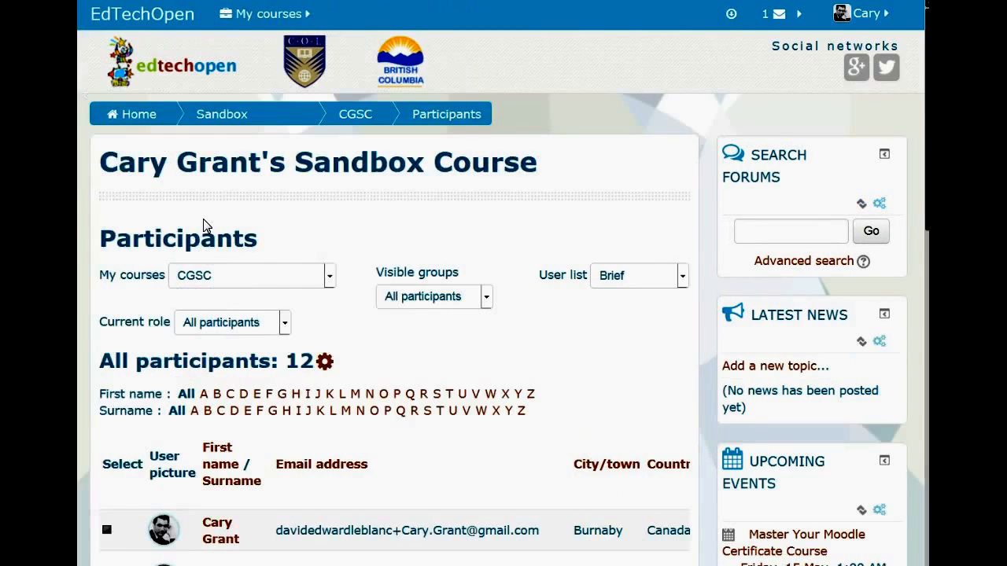
left_click(482, 299)
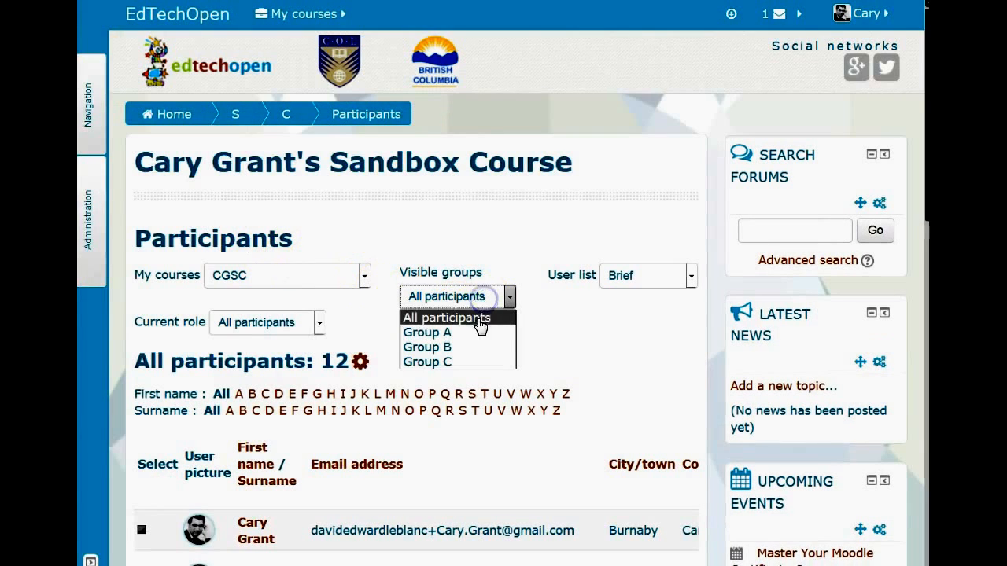
left_click(473, 346)
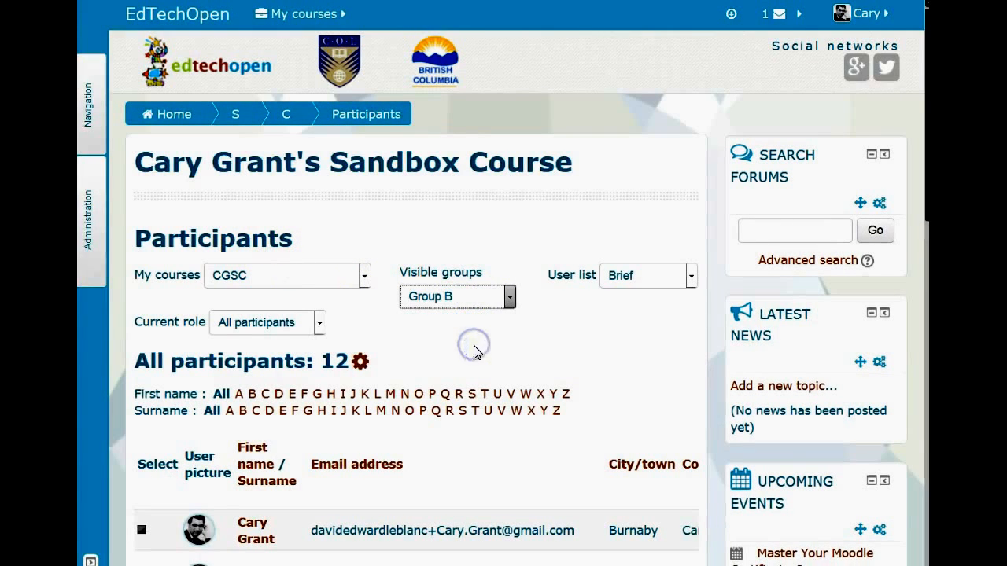
scroll(582, 389, "down", 3)
scroll(574, 397, "down", 2)
Filter the teacher's participants list to Group A and review its members
scroll(550, 385, "up", 5)
left_click(495, 300)
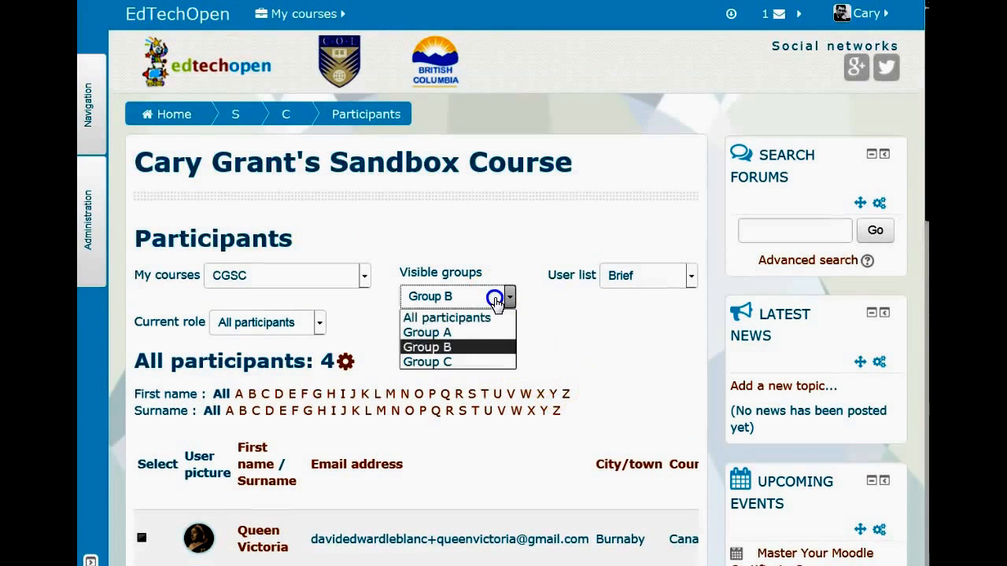
left_click(470, 331)
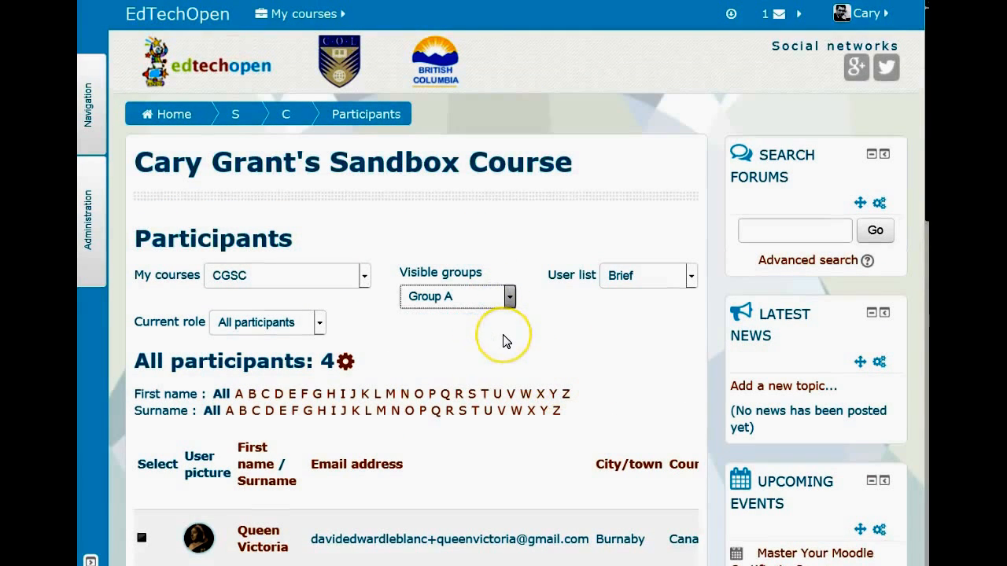
scroll(507, 358, "down", 3)
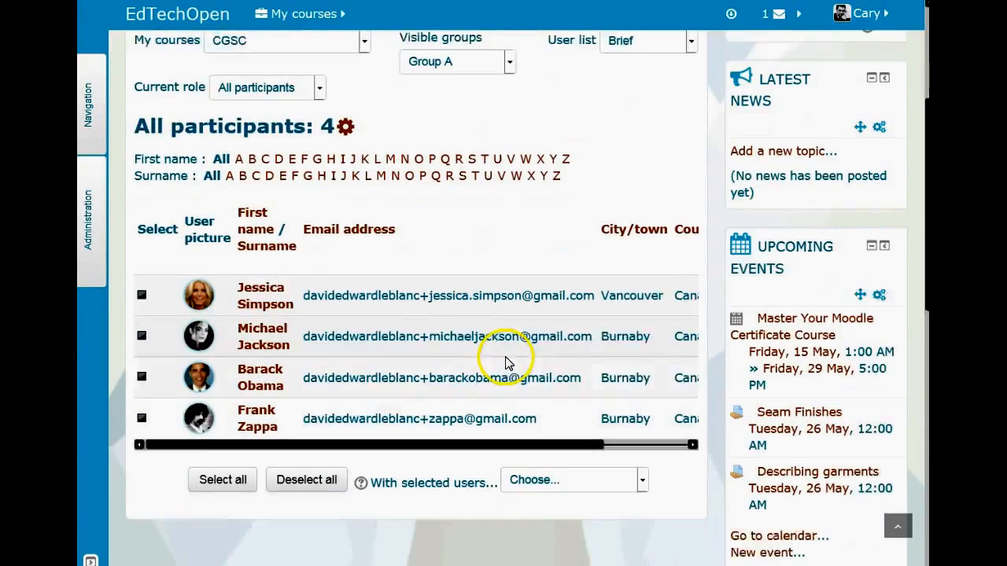
scroll(507, 355, "up", 3)
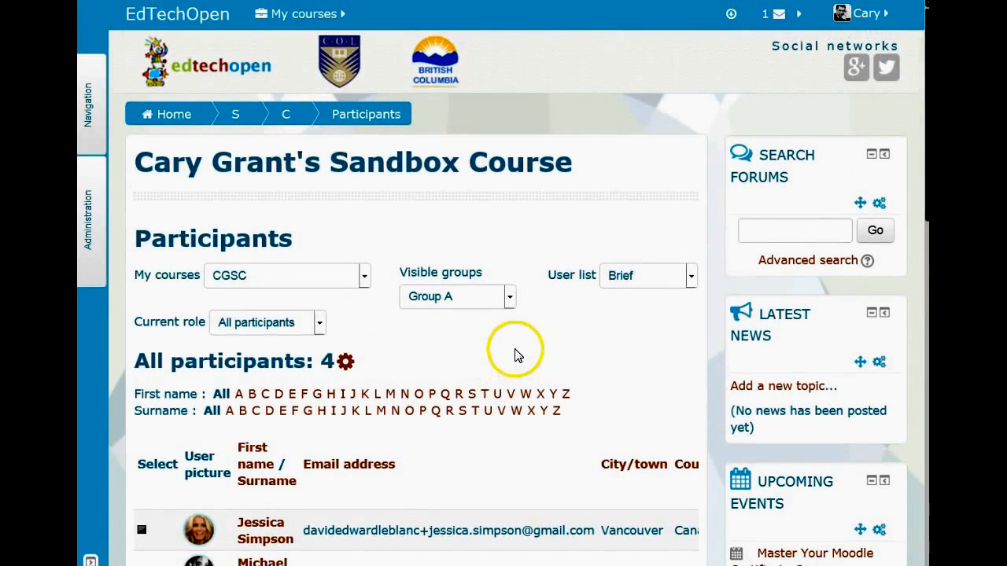
Return to the CGSC course page and open the settings of the Describing garments assignment in Topic 1
left_click(104, 213)
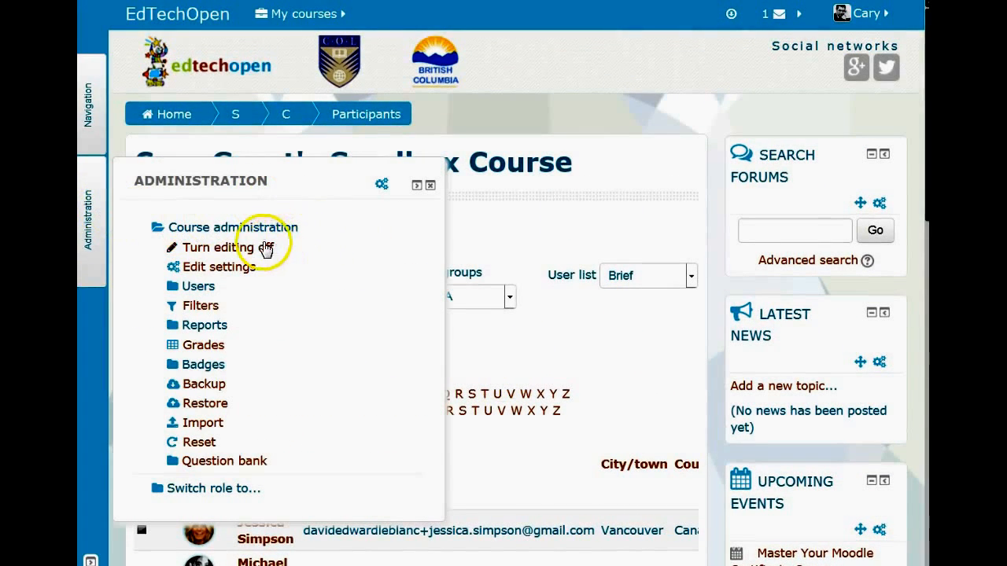
left_click(541, 381)
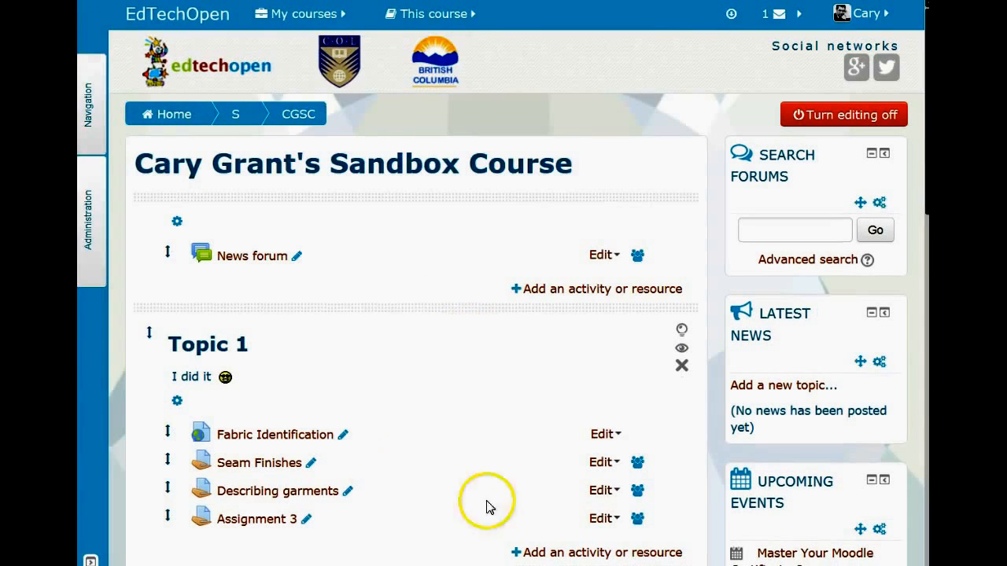
left_click(604, 490)
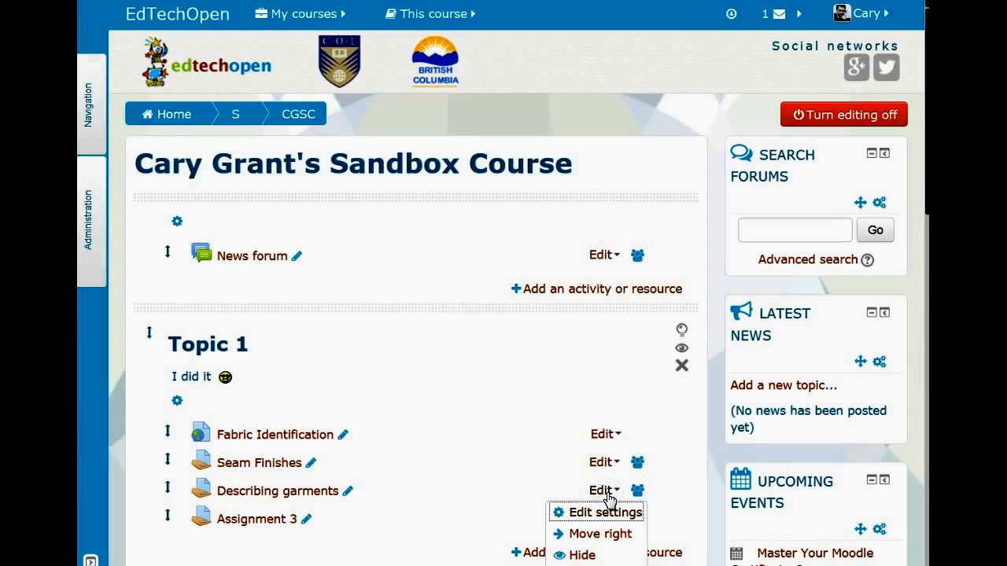
left_click(598, 515)
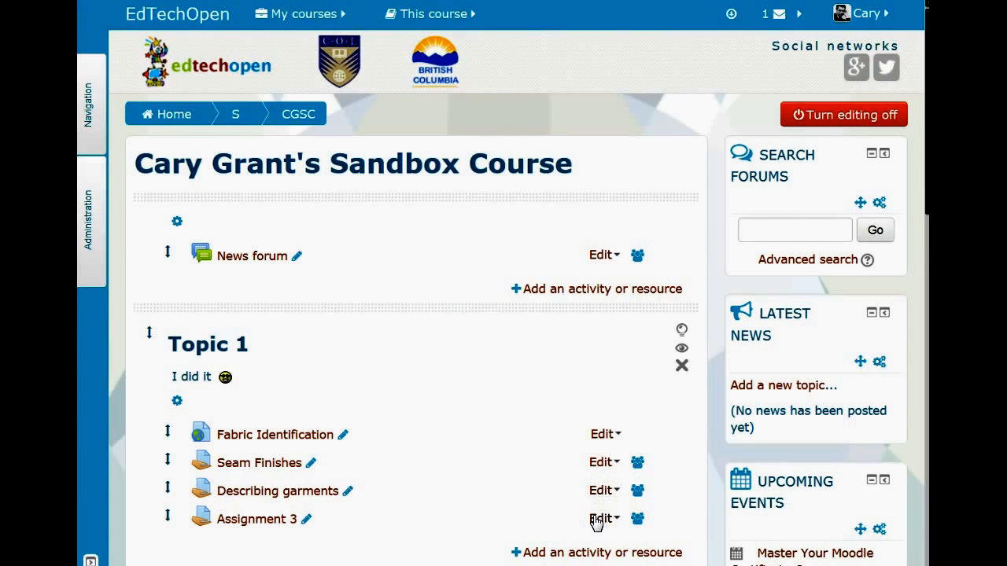
Add a Group access restriction to the Describing garments assignment
scroll(579, 346, "down", 1)
scroll(580, 350, "down", 7)
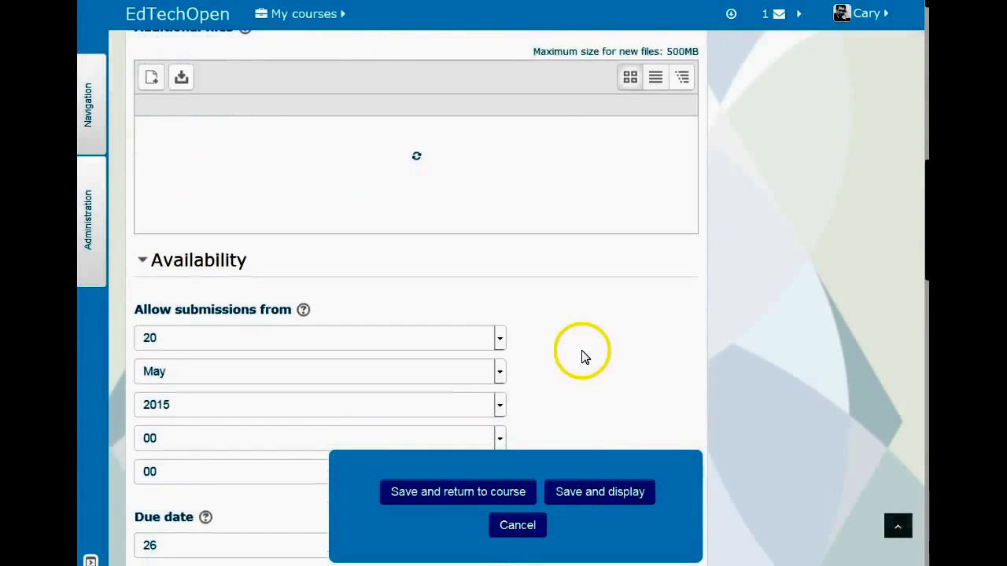
scroll(586, 357, "down", 9)
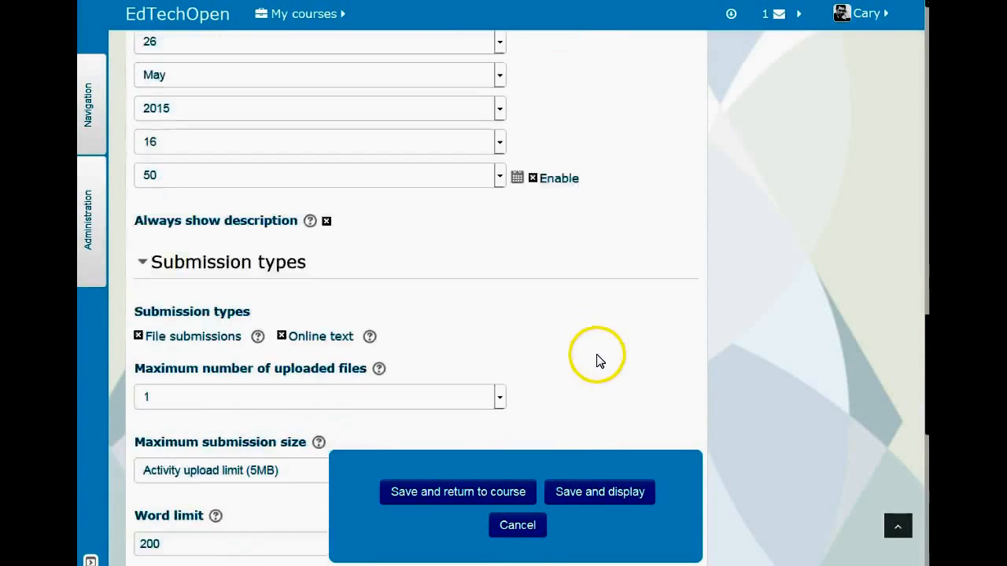
scroll(596, 361, "down", 7)
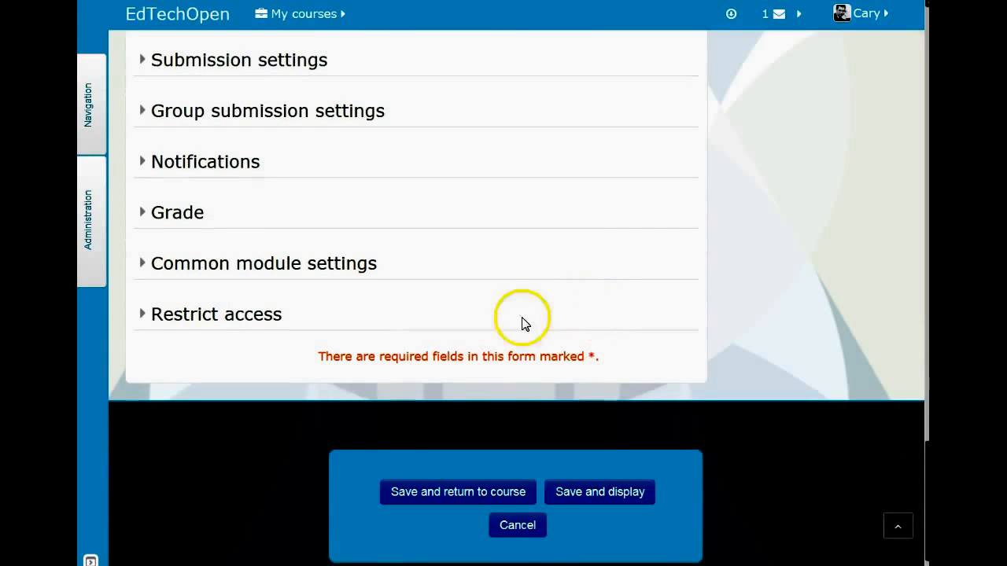
left_click(187, 324)
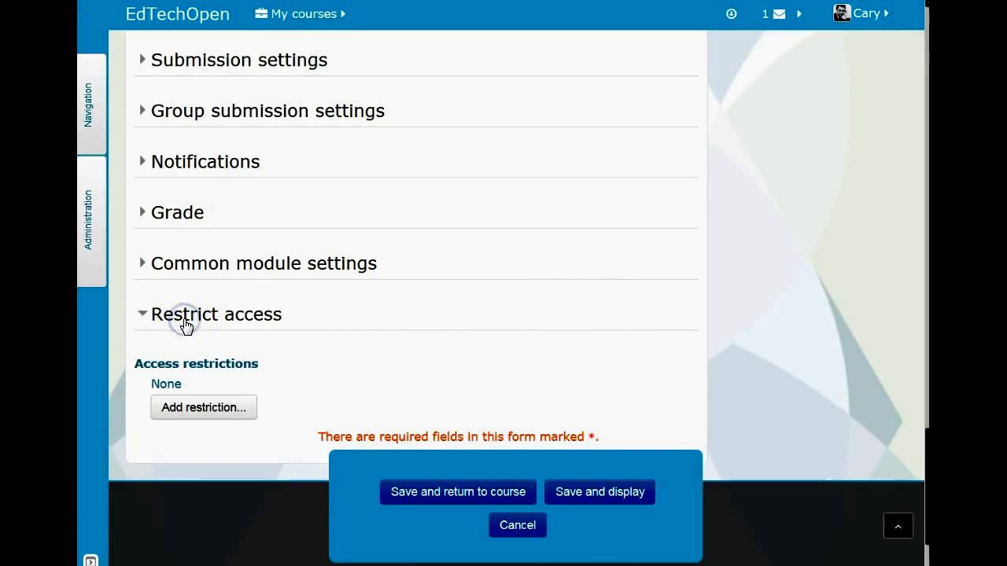
scroll(314, 366, "down", 1)
left_click(225, 329)
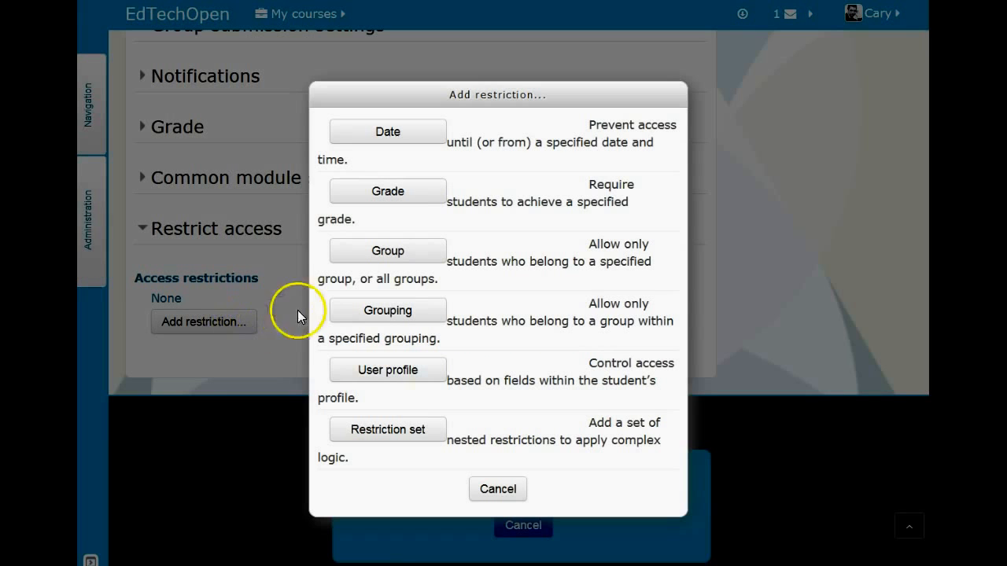
left_click(388, 252)
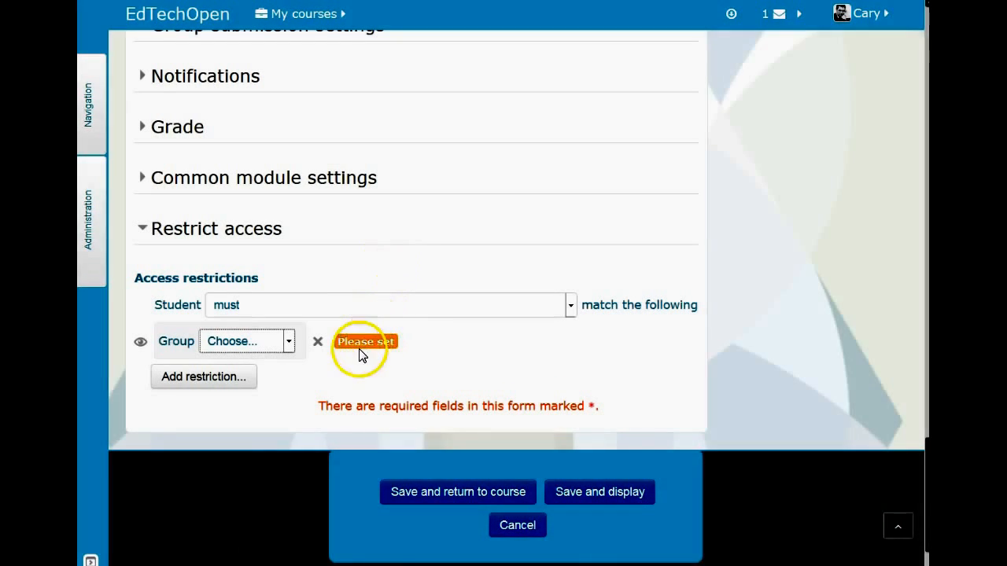
Require students to belong to Group A for the assignment, then save and return to the course
left_click(289, 342)
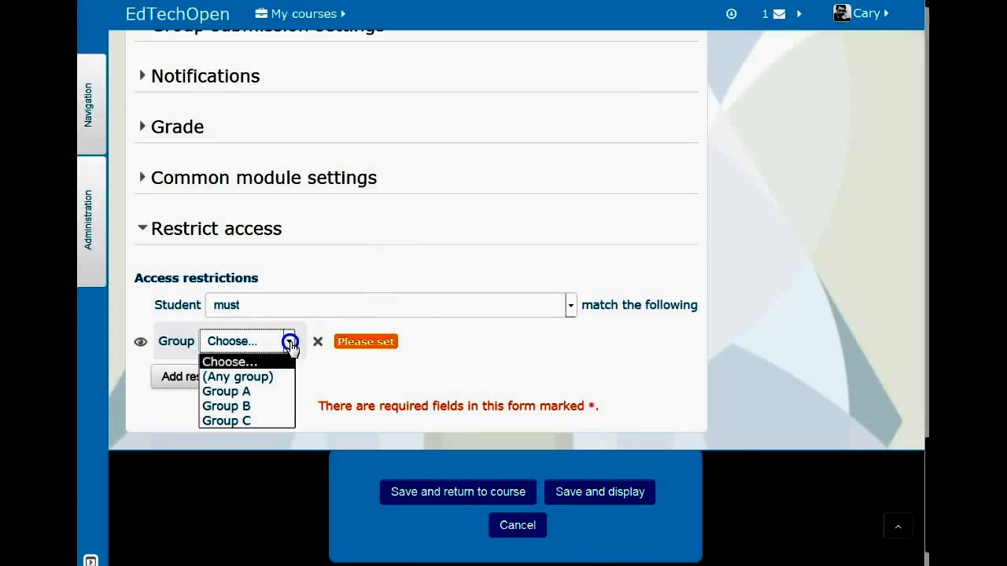
left_click(266, 391)
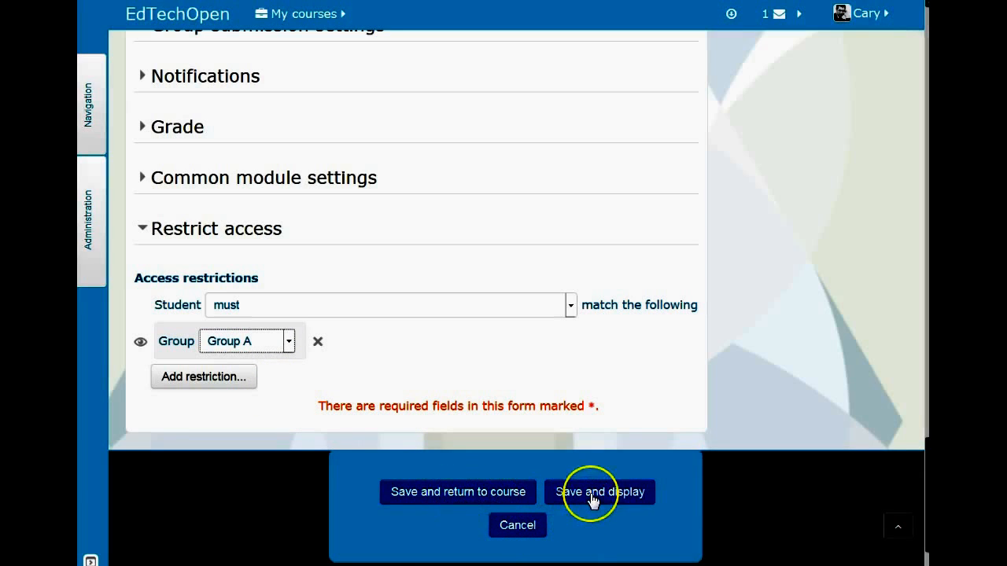
left_click(505, 500)
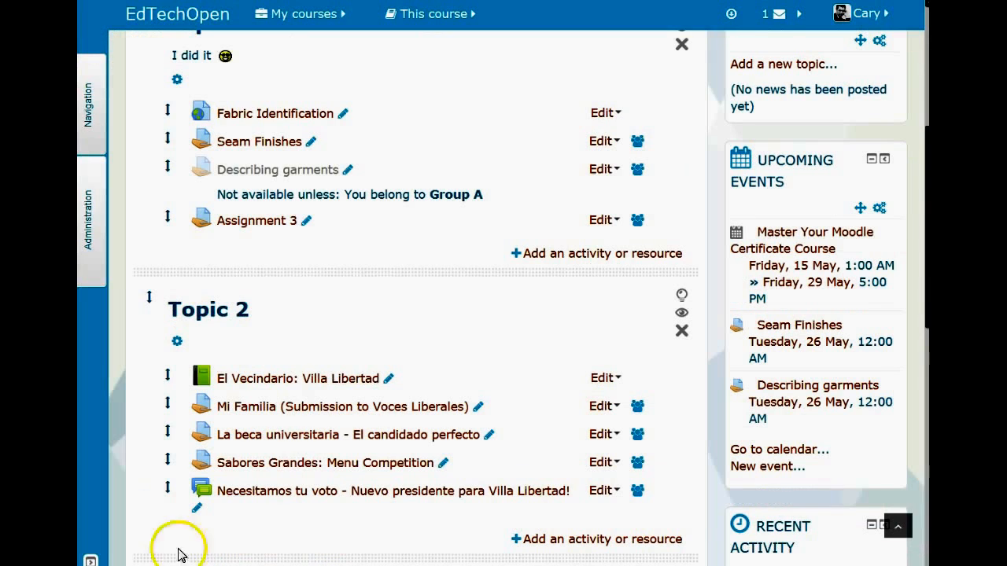
Reopen the Describing garments settings, hide the assignment entirely from students outside Group A, then save and return to the course
left_click(596, 167)
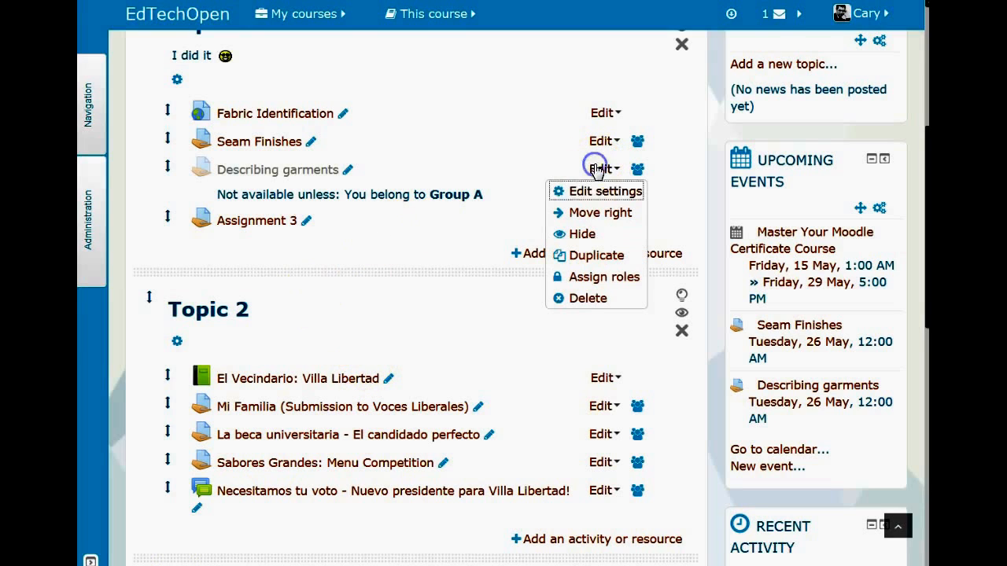
left_click(599, 192)
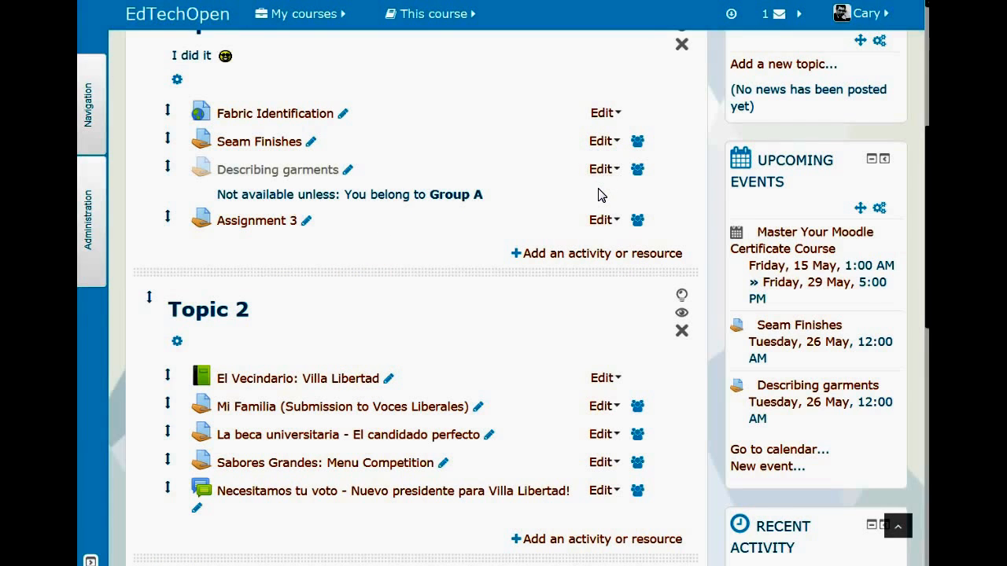
scroll(539, 308, "down", 3)
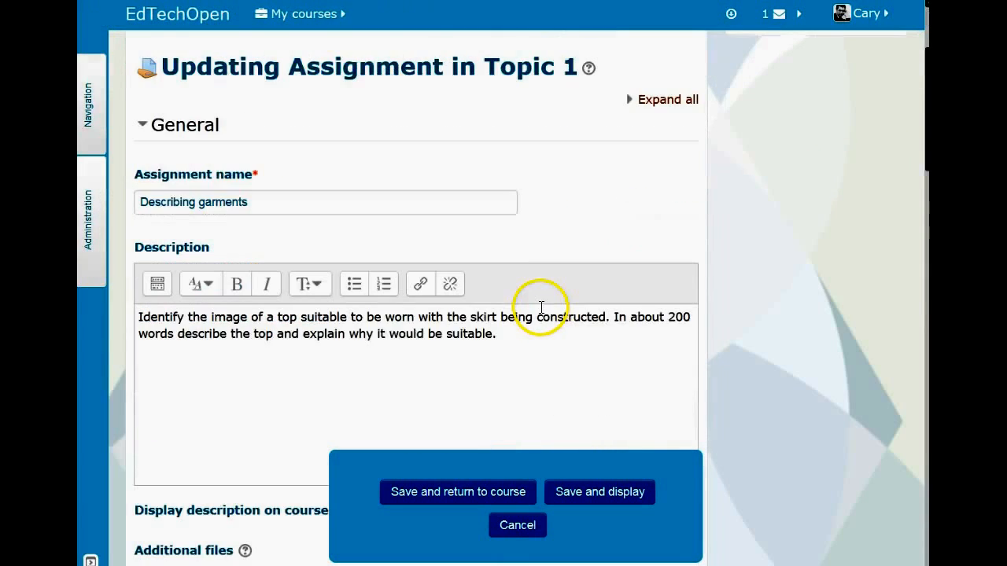
scroll(542, 308, "down", 12)
scroll(526, 356, "down", 10)
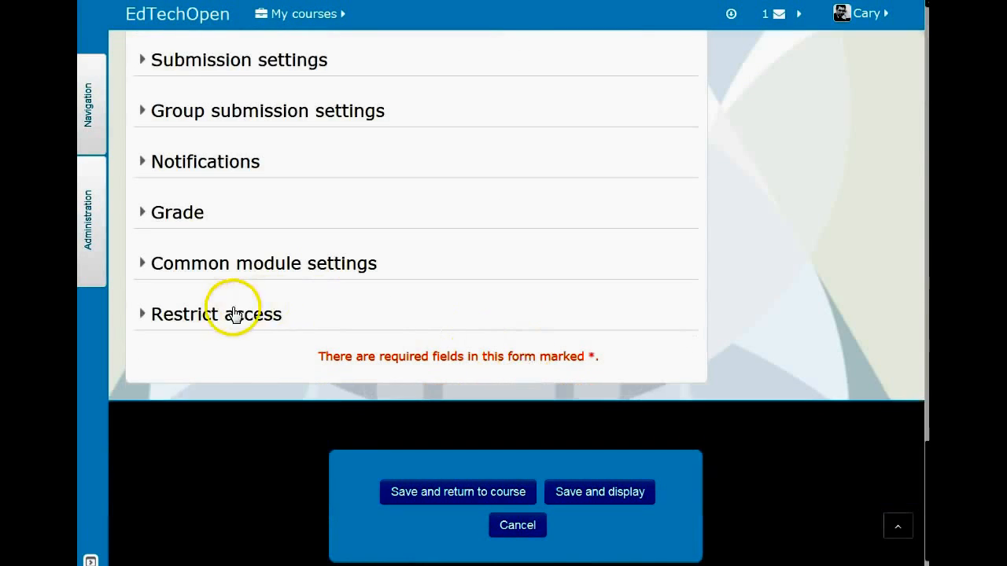
left_click(235, 314)
scroll(322, 346, "down", 2)
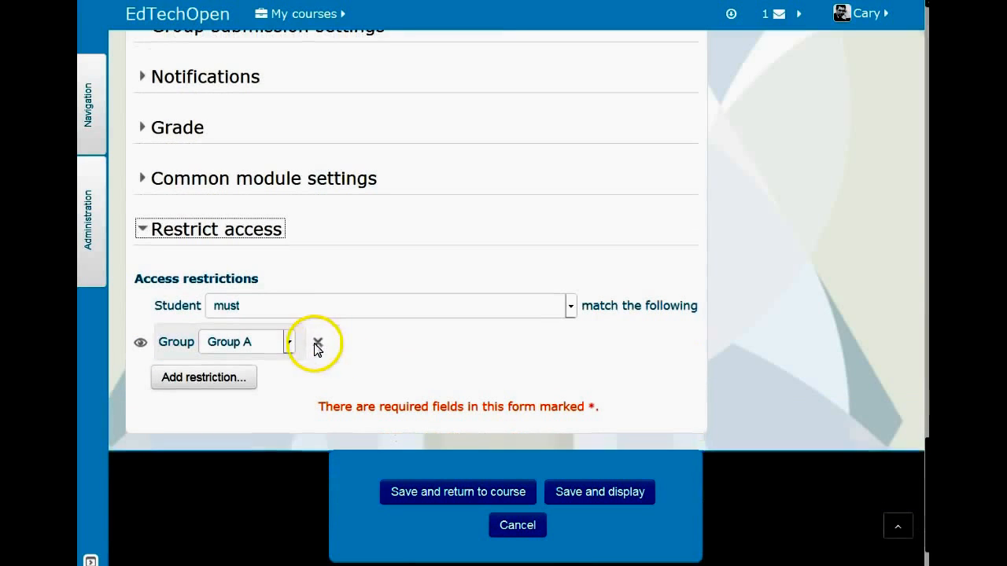
left_click(140, 343)
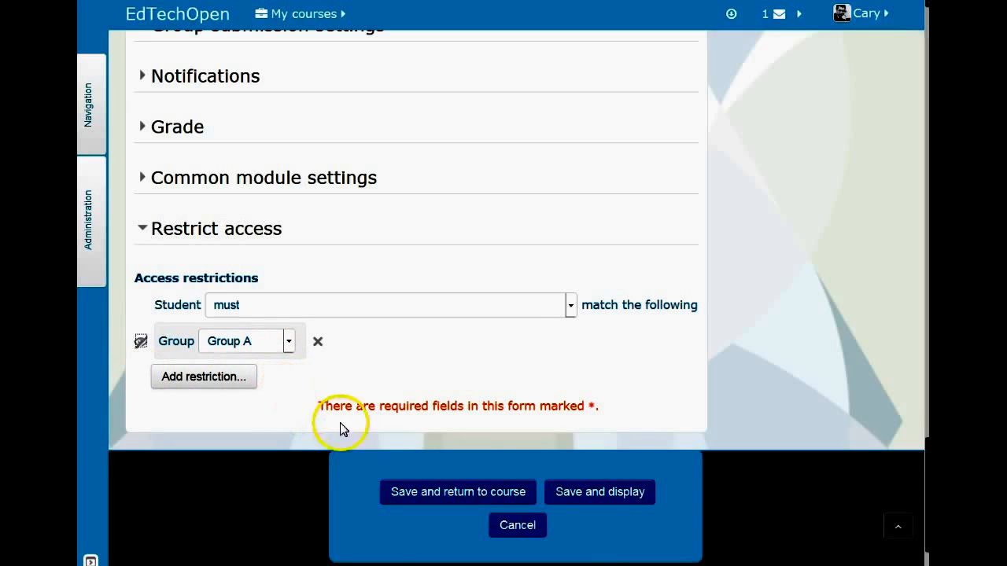
left_click(508, 499)
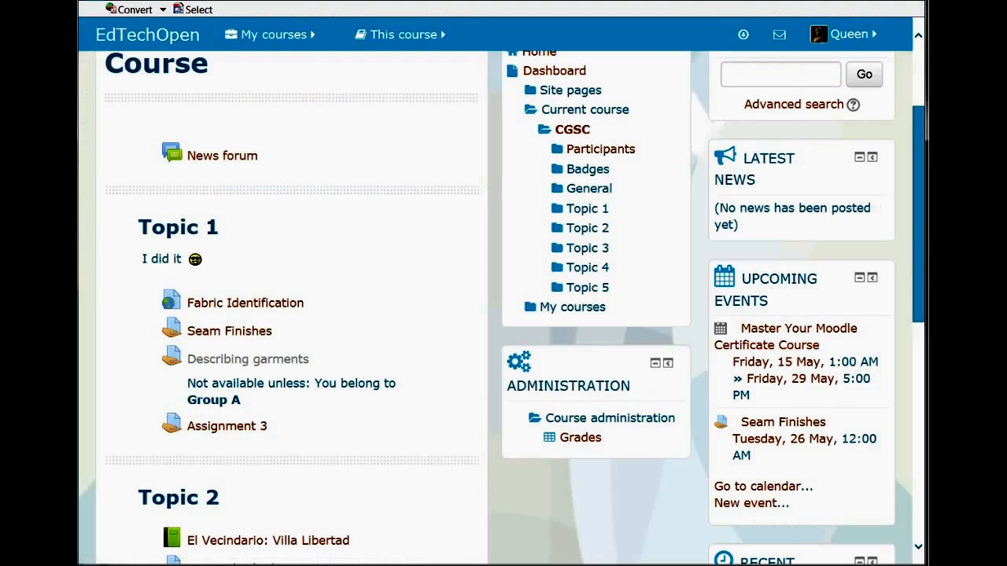
From the student's login, reload Cary Grant's Sandbox Course and check which Topic 1 assignments are listed
left_click(849, 38)
left_click(359, 303)
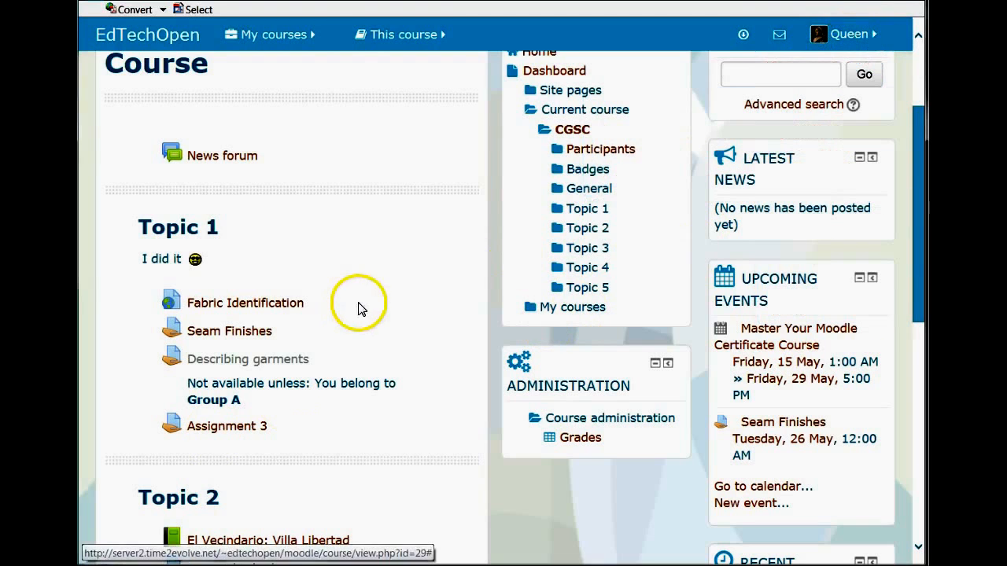
left_click(293, 34)
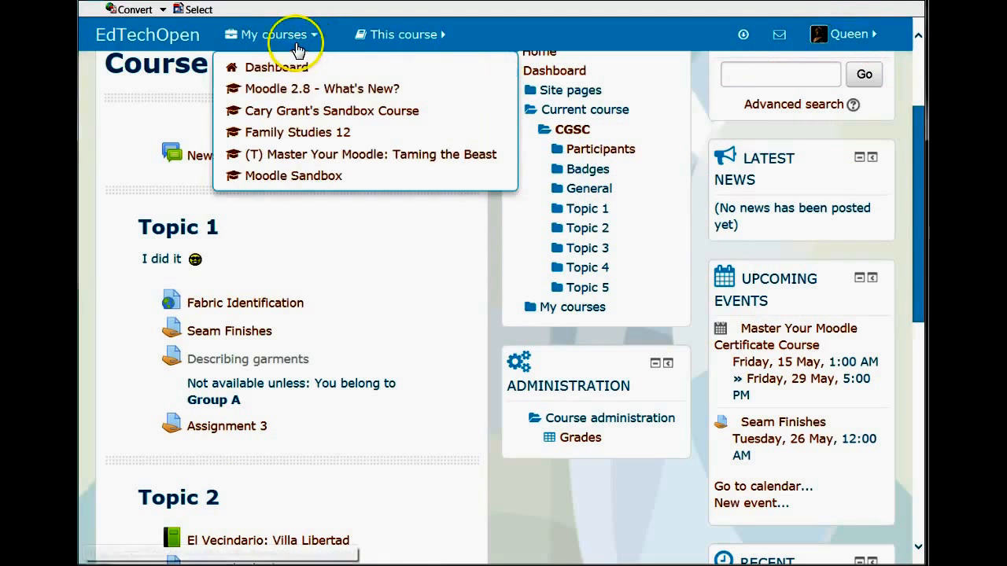
left_click(290, 114)
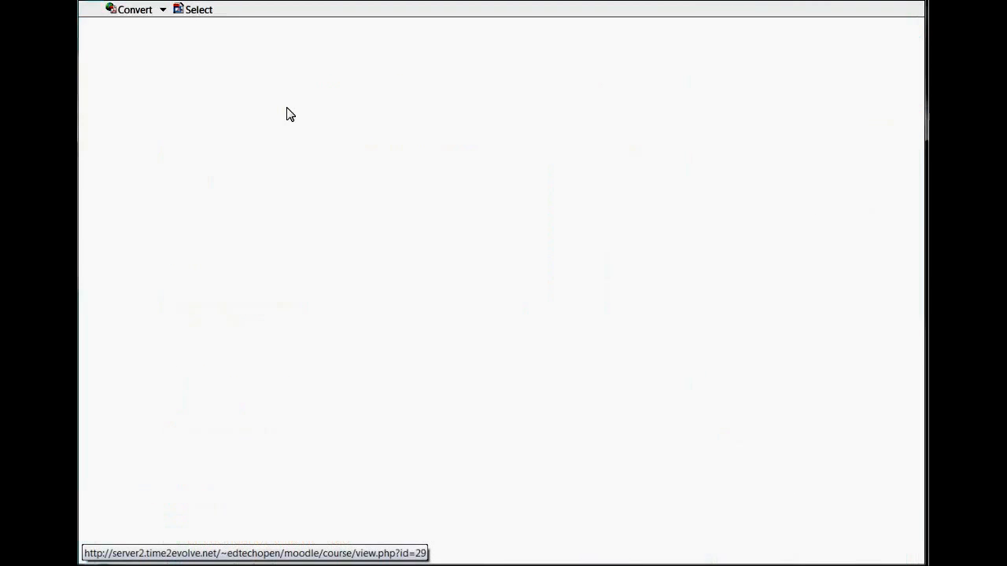
scroll(309, 496, "down", 2)
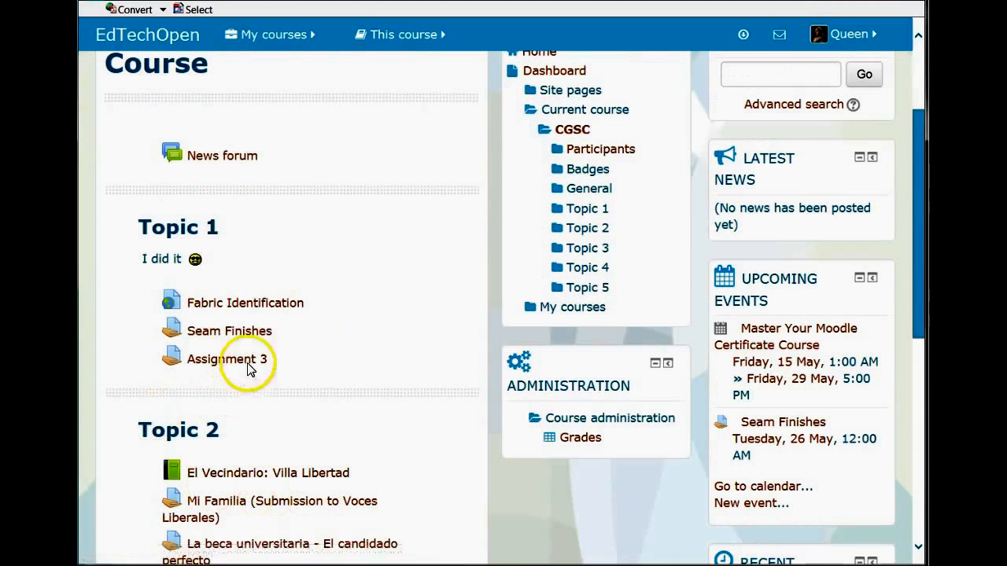